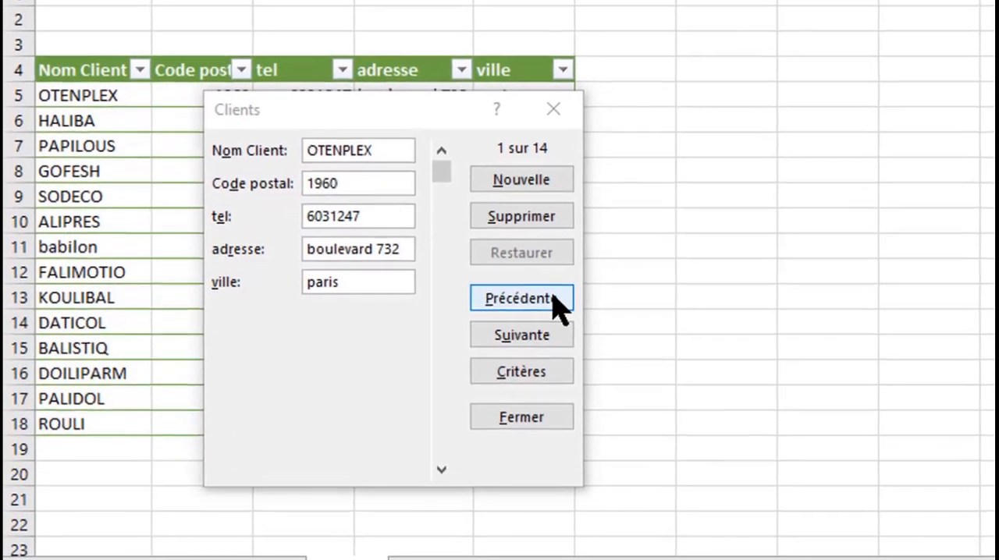
- Browse through the client records in the Clients data form and close the form
{"action": "left_click", "coordinate": [573, 328]}
{"action": "left_click", "coordinate": [601, 328]}
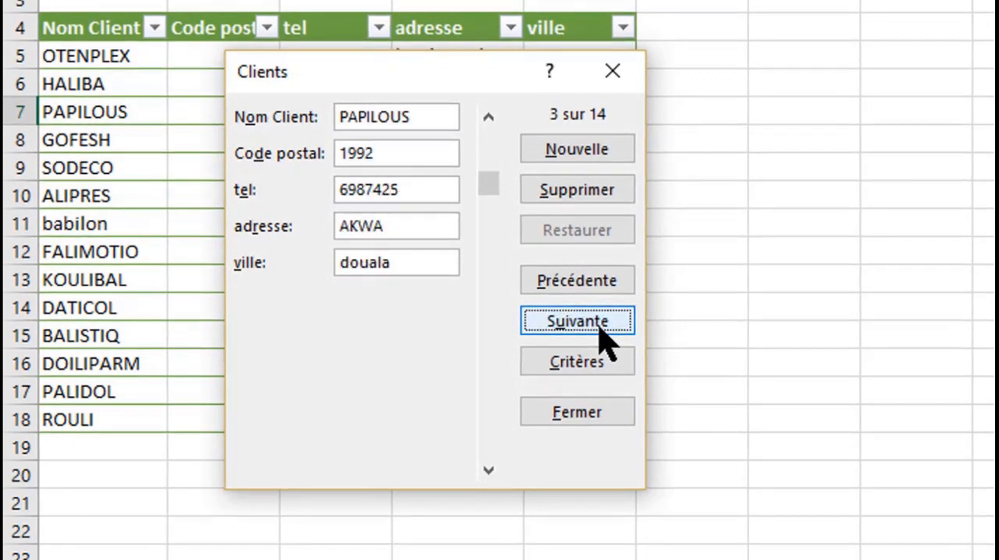
{"action": "left_click", "coordinate": [601, 328]}
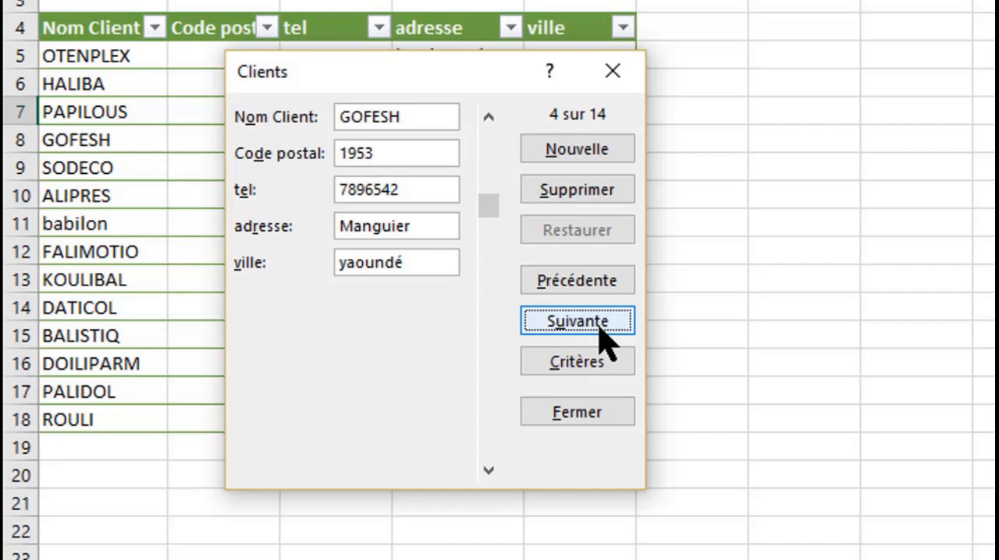
{"action": "left_click", "coordinate": [605, 334]}
{"action": "left_click", "coordinate": [605, 334]}
{"action": "left_click", "coordinate": [605, 334]}
{"action": "left_click", "coordinate": [605, 334]}
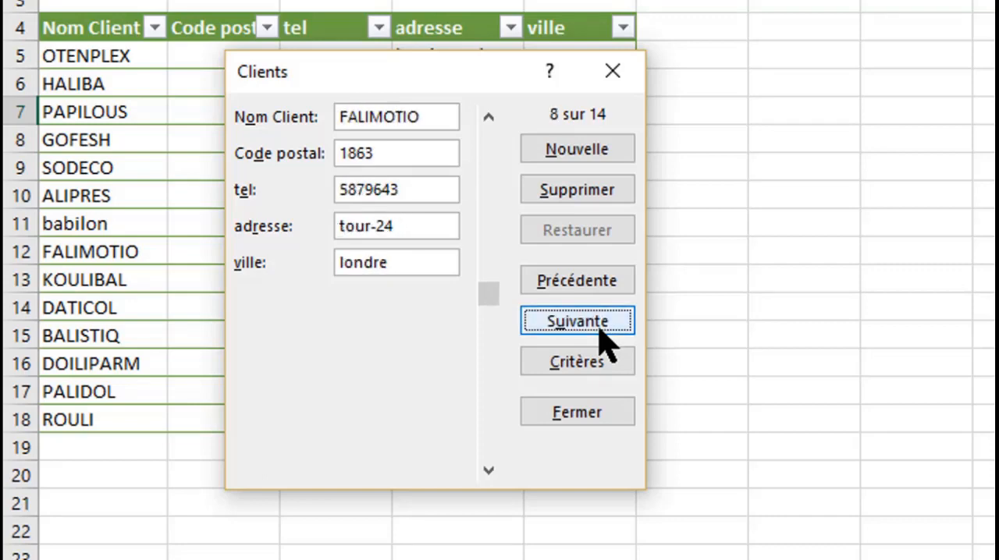
{"action": "left_click", "coordinate": [431, 118]}
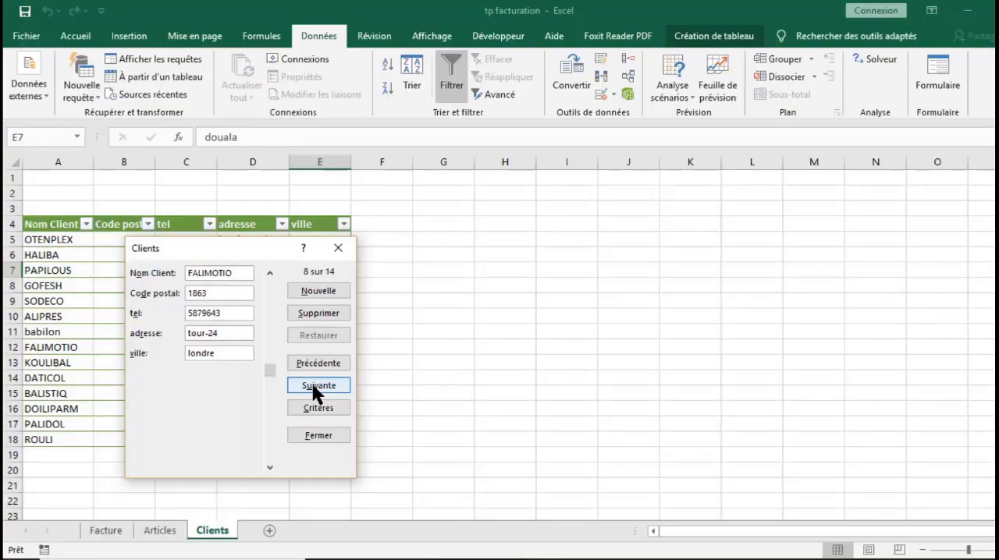
{"action": "left_click", "coordinate": [563, 313]}
{"action": "left_click", "coordinate": [563, 313]}
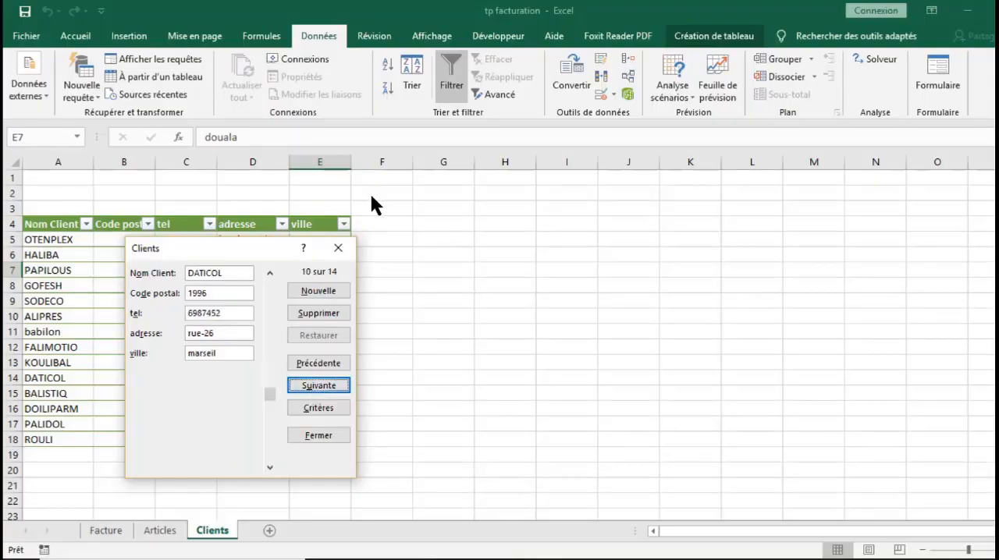
{"action": "left_click", "coordinate": [339, 248]}
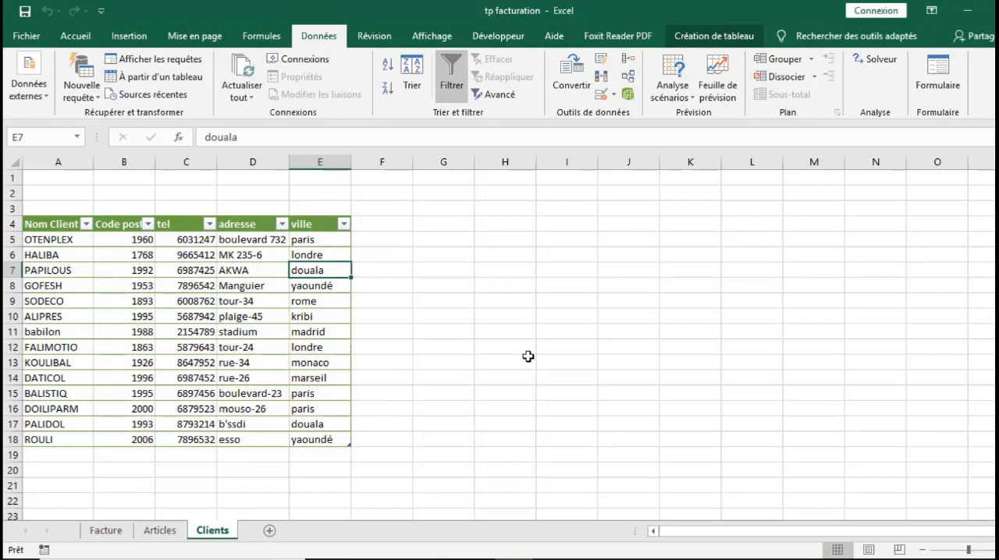
- On the Facture sheet, change the reference of the first invoice line in C17 to TC005
{"action": "left_click", "coordinate": [105, 534]}
{"action": "left_click", "coordinate": [664, 348]}
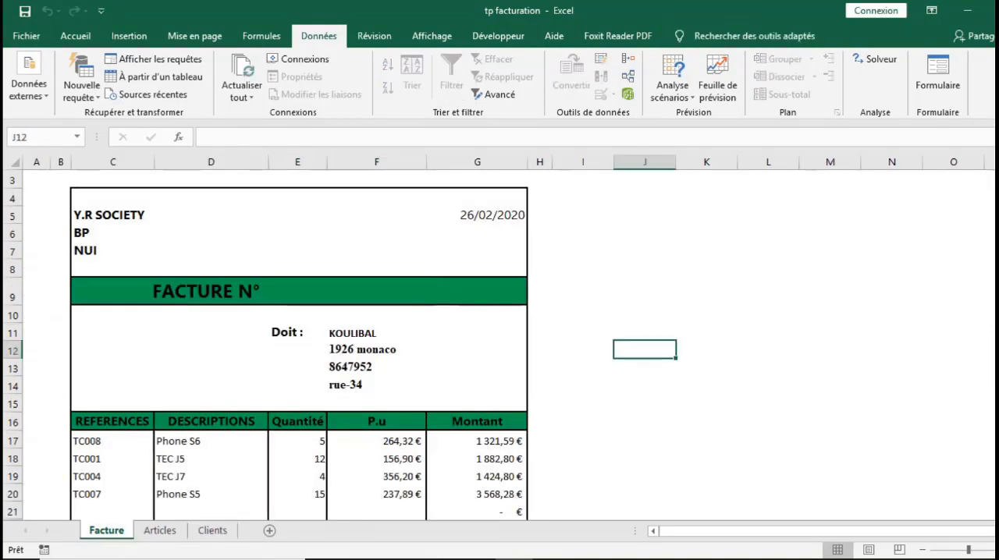
{"action": "left_click_drag", "start_coordinate": [998, 311], "coordinate": [998, 373]}
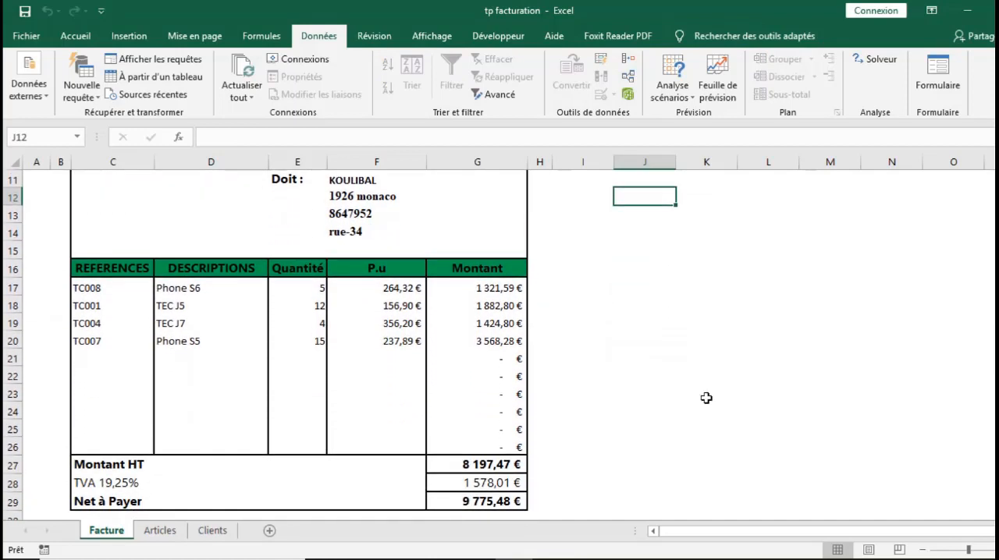
{"action": "left_click", "coordinate": [117, 290]}
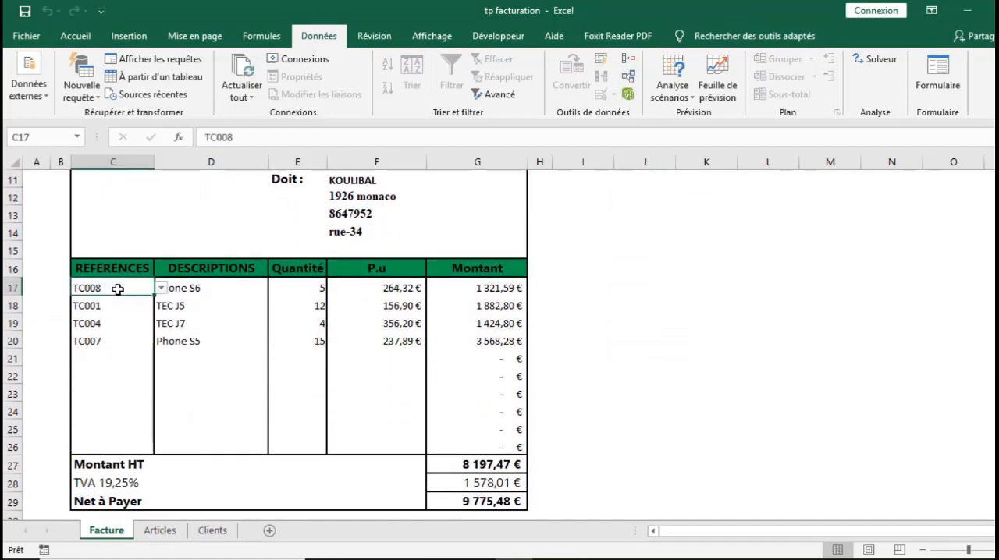
{"action": "left_click", "coordinate": [162, 290]}
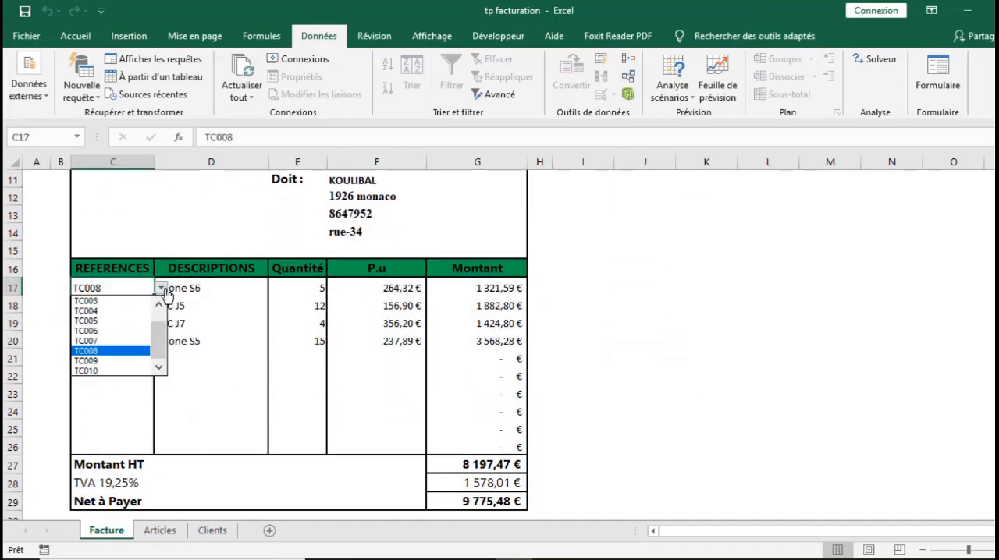
{"action": "left_click", "coordinate": [90, 320]}
- Change the reference of the fourth invoice line in C20 to TC005
{"action": "left_click", "coordinate": [99, 346]}
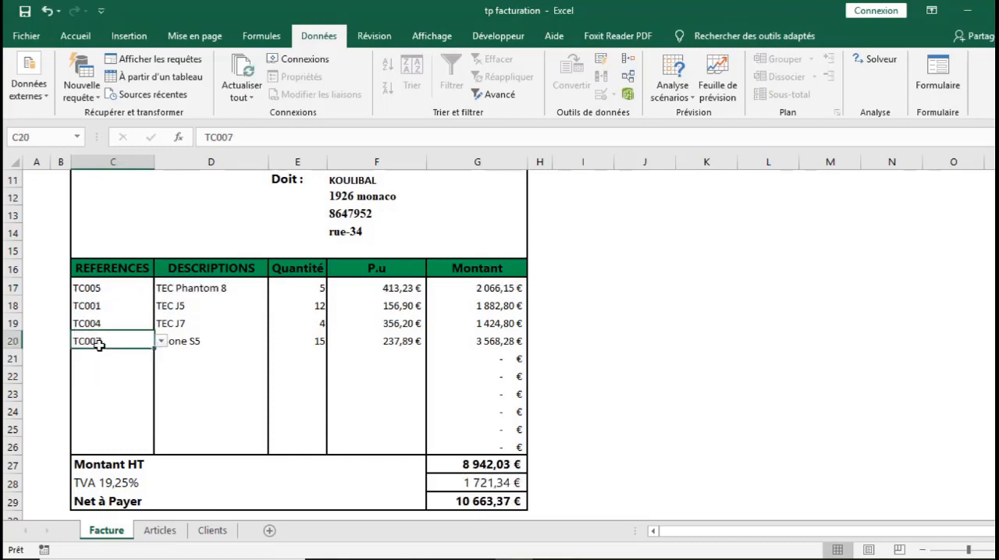
{"action": "left_click", "coordinate": [161, 342]}
{"action": "left_click", "coordinate": [115, 377]}
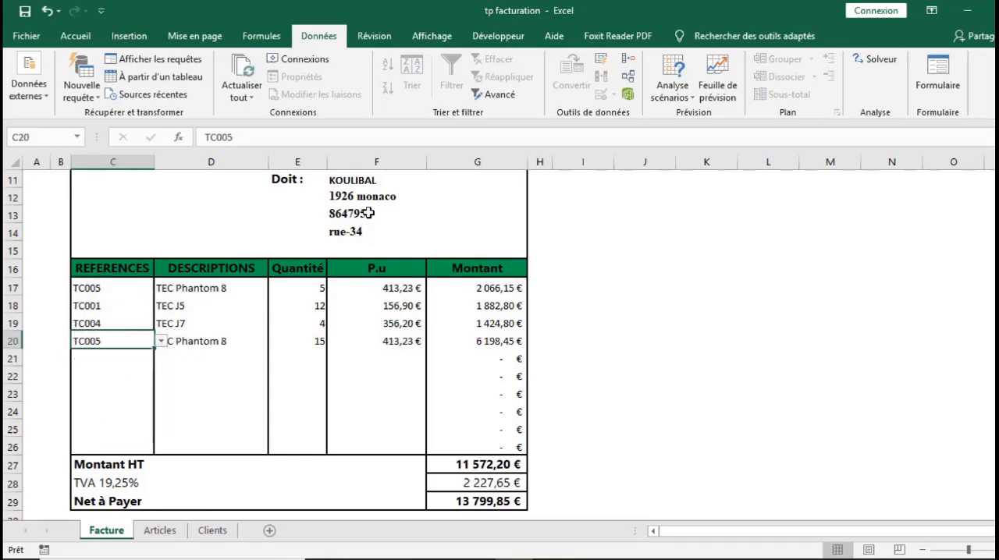
{"action": "left_click", "coordinate": [166, 531]}
{"action": "left_click", "coordinate": [110, 532]}
{"action": "left_click_drag", "start_coordinate": [997, 361], "coordinate": [998, 313]}
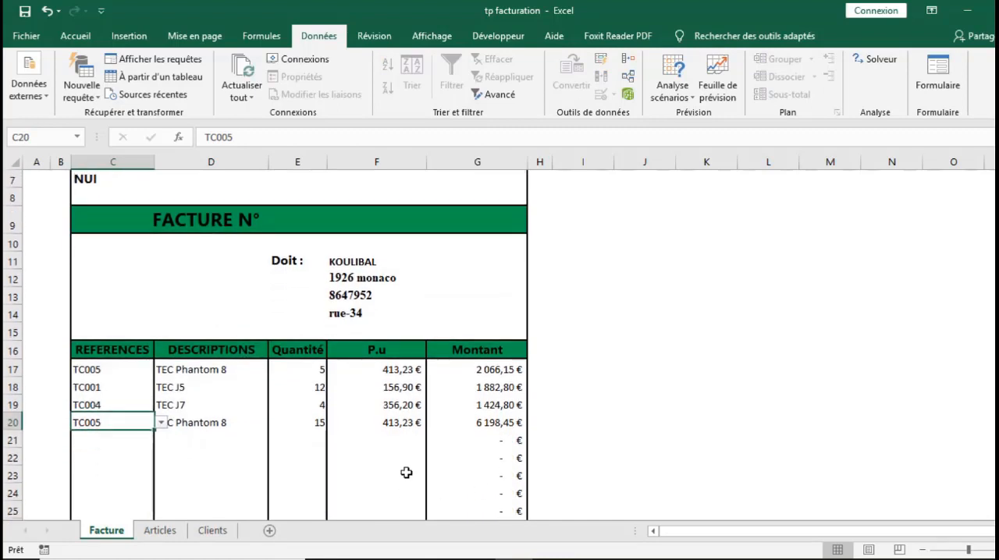
{"action": "double_click", "coordinate": [420, 448]}
{"action": "key", "text": "Escape"}
{"action": "key", "text": "F2"}
{"action": "key", "text": "Escape"}
{"action": "key", "text": "F2"}
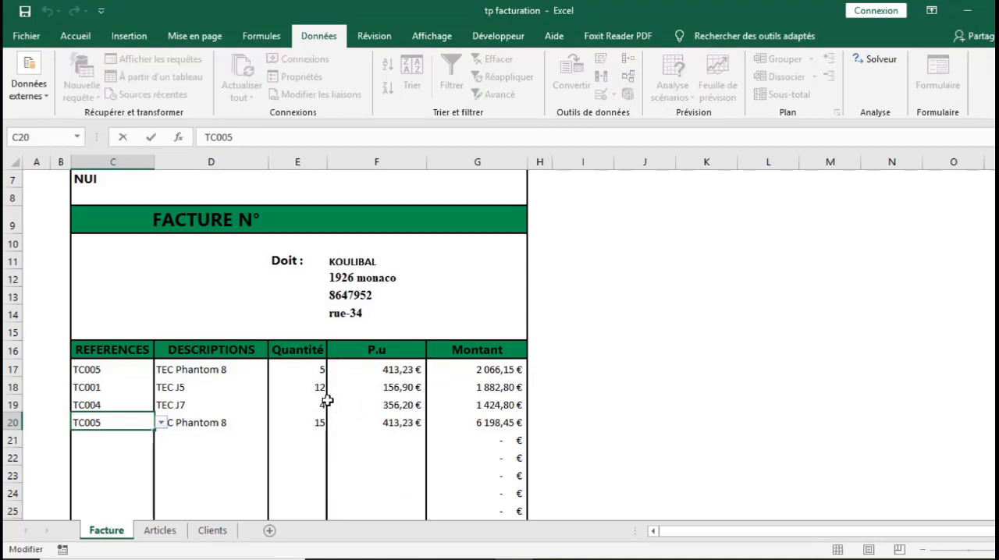
{"action": "key", "text": "Escape"}
{"action": "left_click", "coordinate": [305, 398]}
{"action": "left_click", "coordinate": [304, 435]}
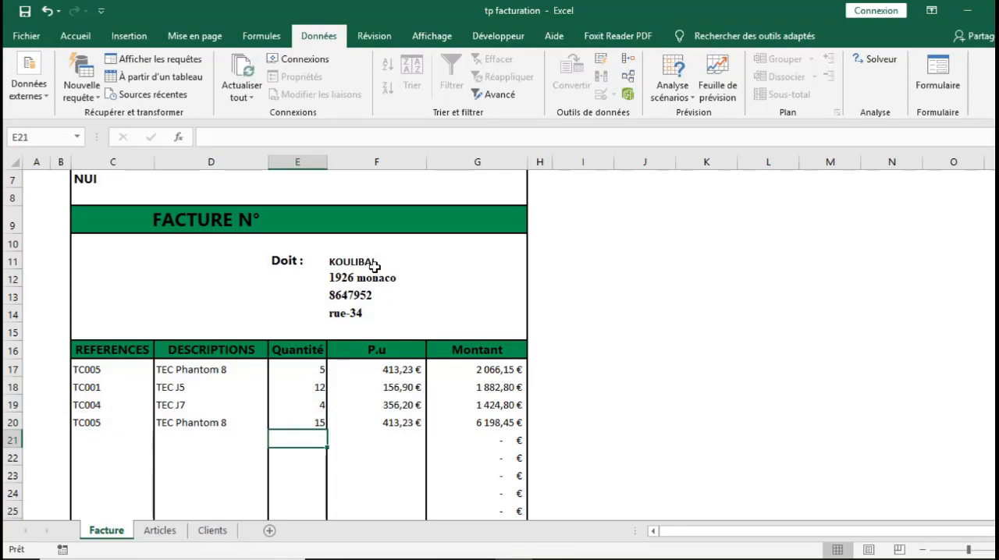
- Set the invoice's client in the Doit field (F11) to DOILIPARM
{"action": "left_click", "coordinate": [374, 267]}
{"action": "left_click", "coordinate": [534, 263]}
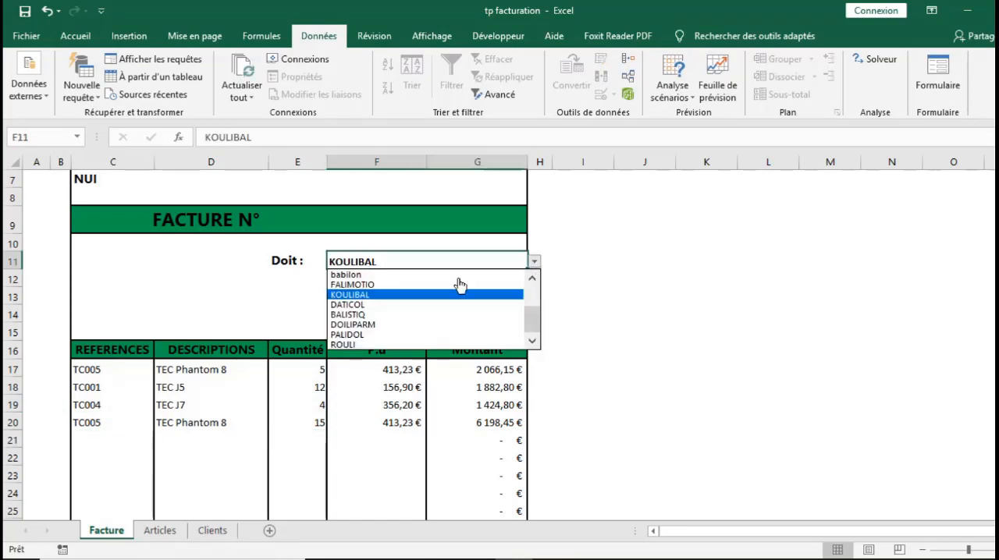
{"action": "left_click", "coordinate": [368, 324]}
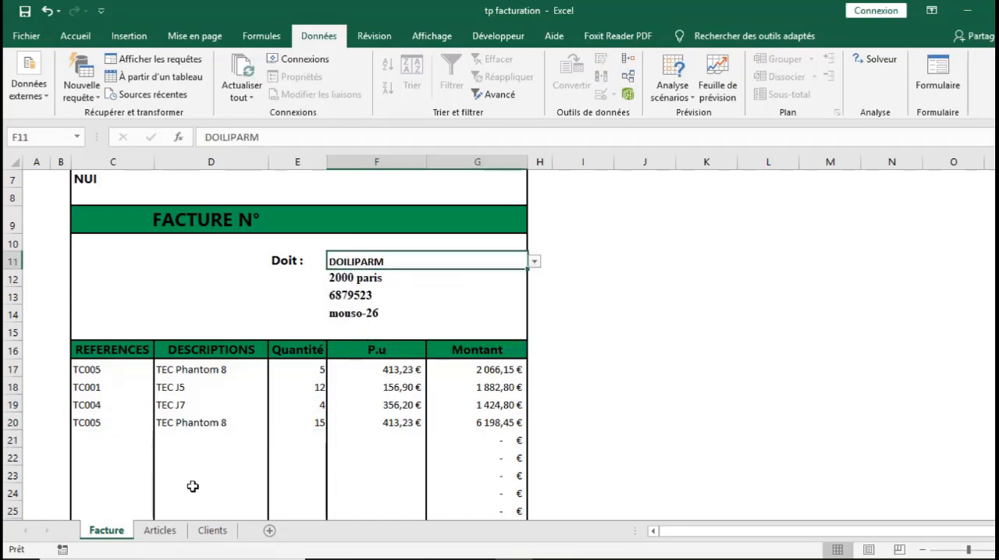
- Go to the Articles sheet and look over the table of article codes, descriptions and unit prices
{"action": "left_click", "coordinate": [167, 533]}
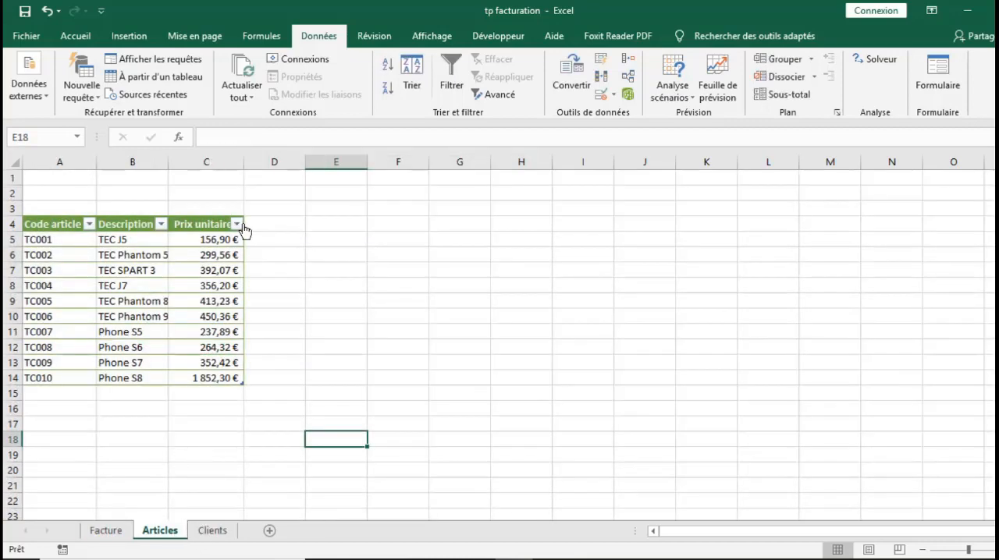
{"action": "left_click", "coordinate": [198, 271]}
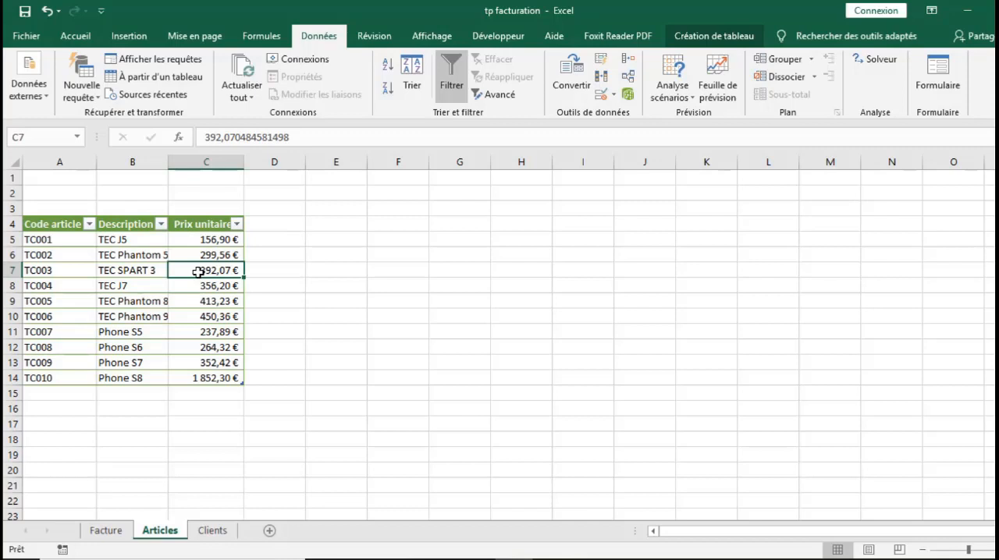
{"action": "left_click", "coordinate": [256, 296]}
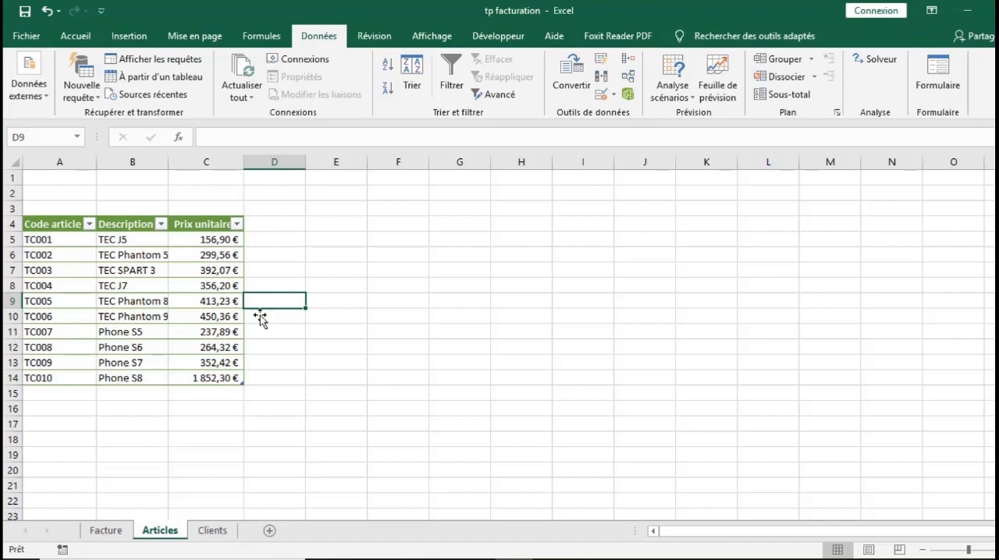
{"action": "left_click", "coordinate": [281, 375]}
{"action": "left_click", "coordinate": [279, 311]}
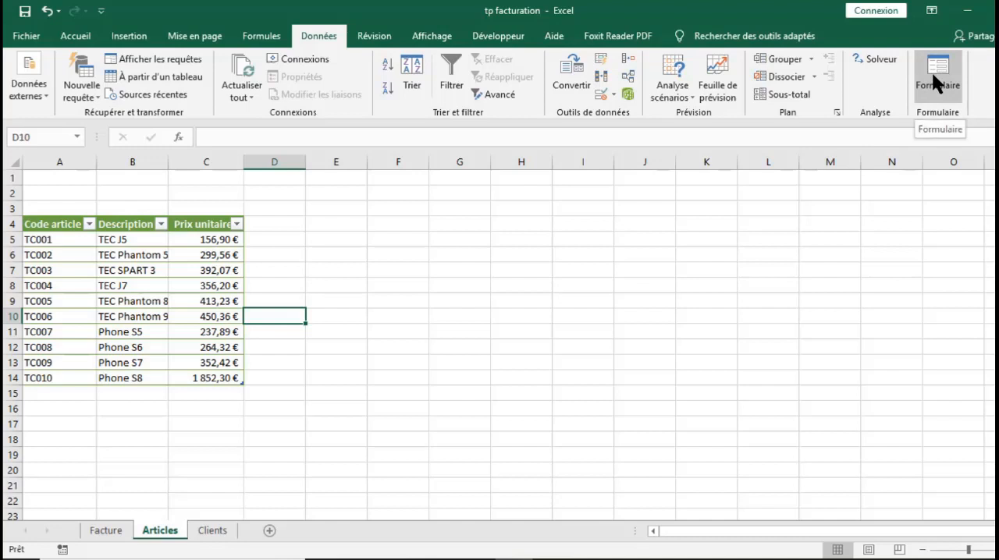
{"action": "left_click", "coordinate": [393, 207]}
- Open the Quick Access Toolbar customization in the program options and list all available commands
{"action": "left_click", "coordinate": [76, 36]}
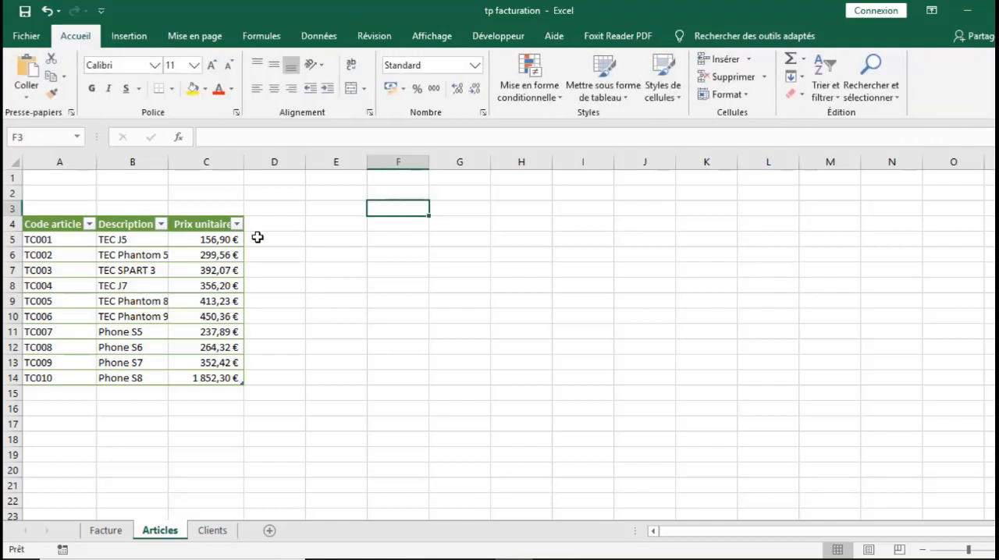
{"action": "left_click", "coordinate": [26, 36]}
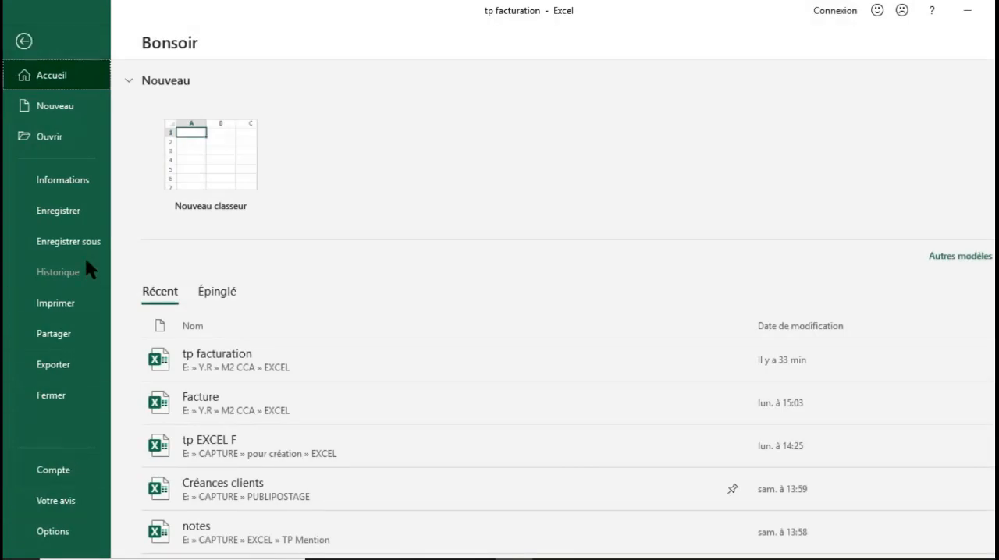
{"action": "left_click", "coordinate": [54, 532]}
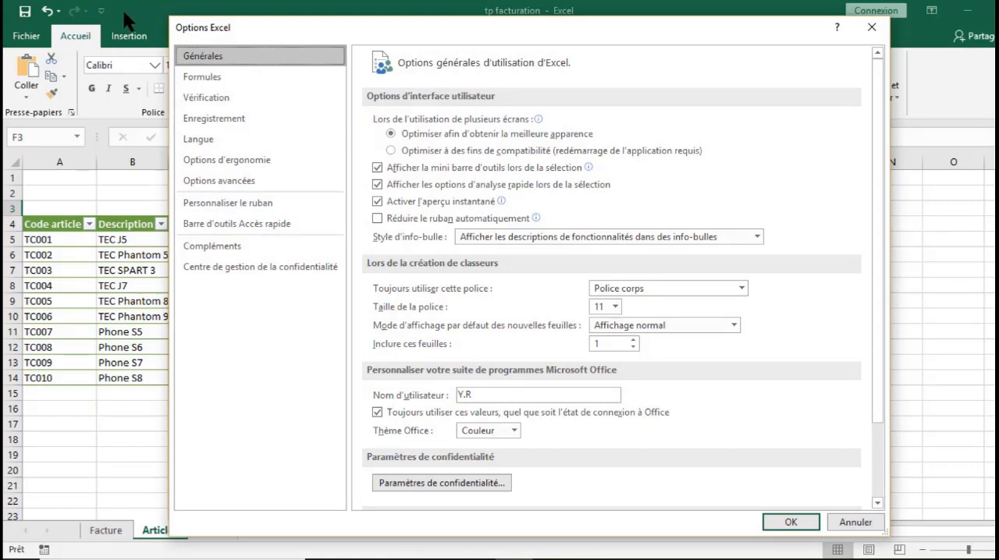
{"action": "left_click", "coordinate": [237, 222]}
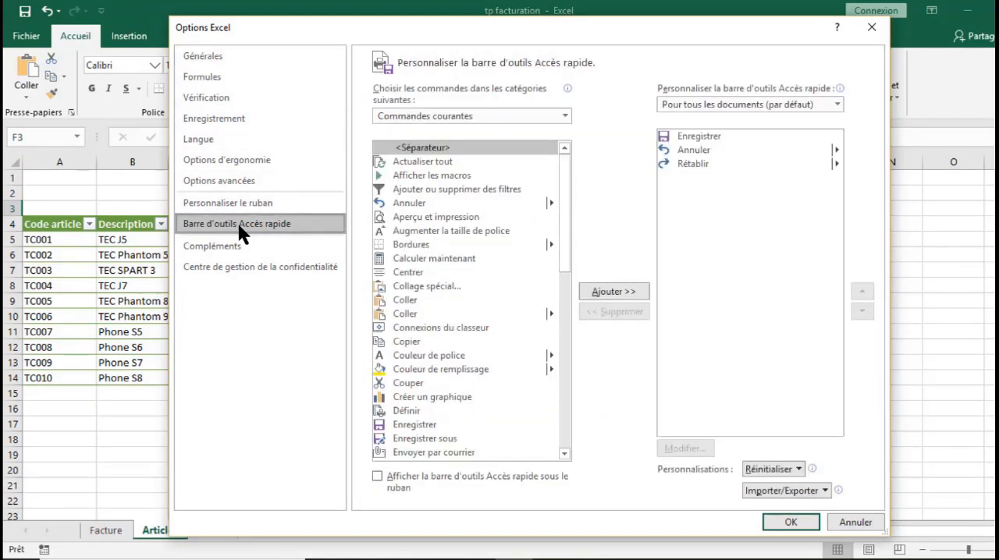
{"action": "left_click", "coordinate": [559, 117]}
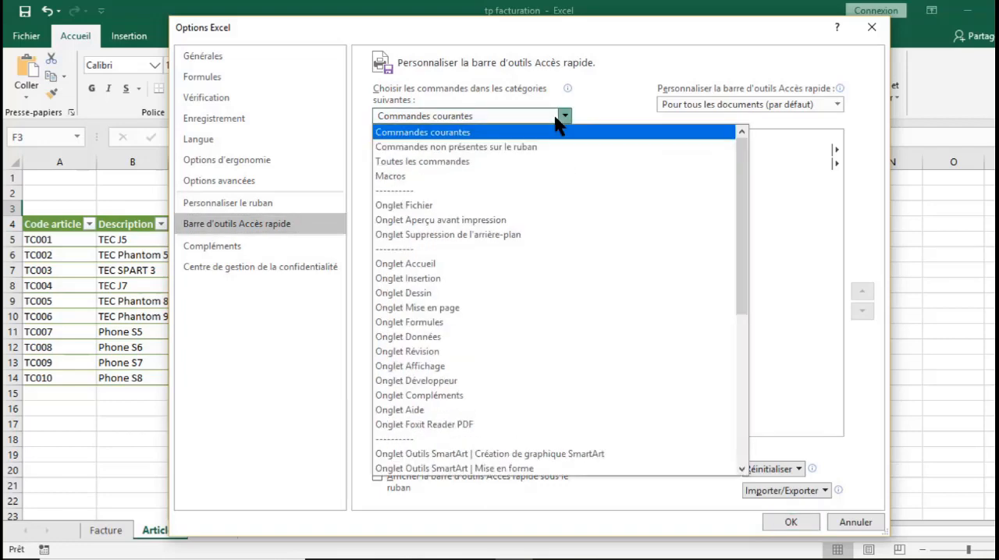
{"action": "left_click", "coordinate": [426, 159]}
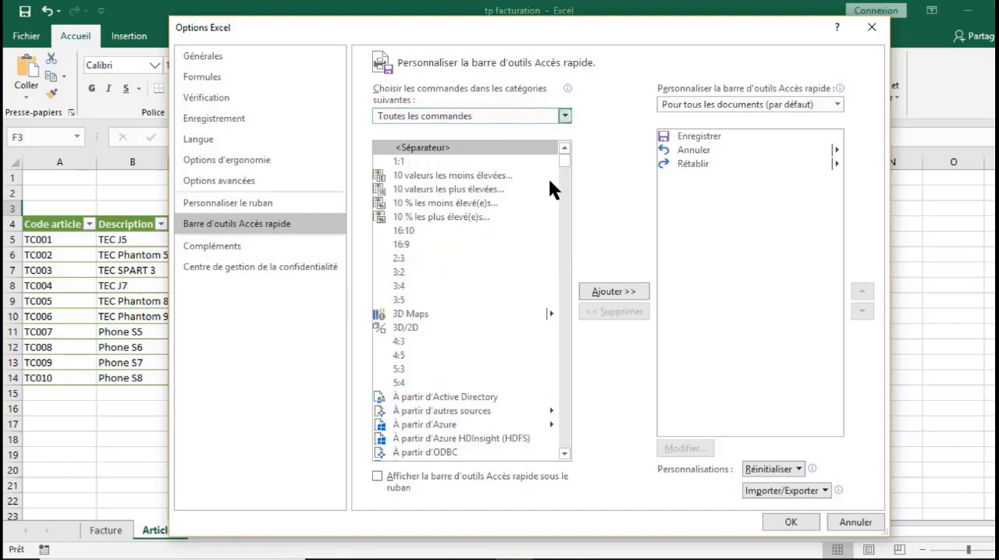
- Add the Formulaire... command to the Quick Access Toolbar for all documents and apply the options
{"action": "left_click_drag", "start_coordinate": [561, 188], "coordinate": [566, 298]}
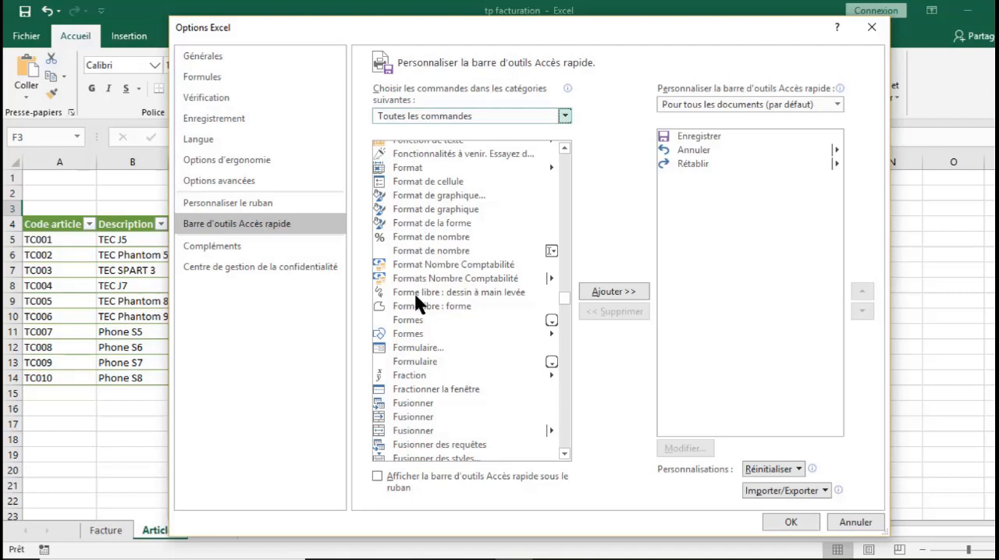
{"action": "left_click", "coordinate": [419, 349]}
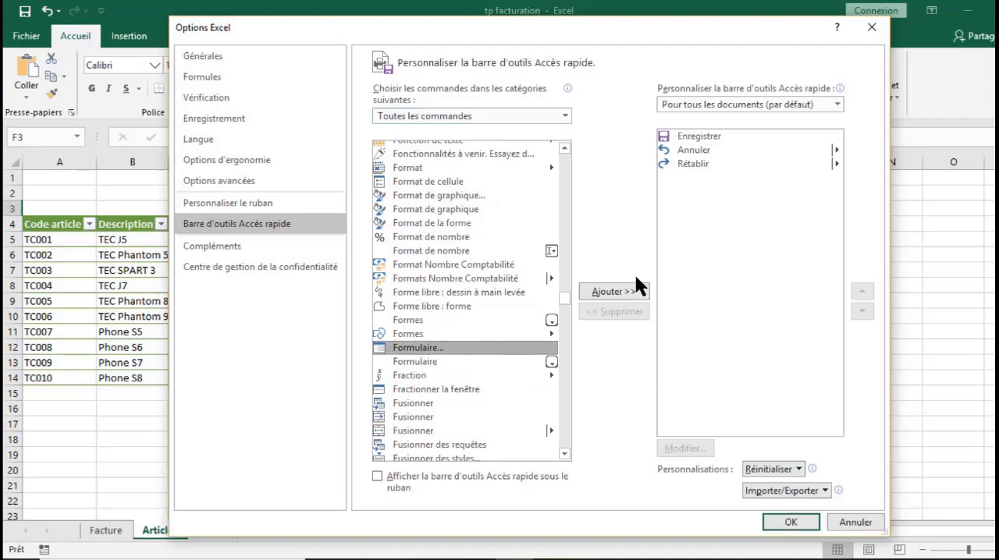
{"action": "left_click", "coordinate": [612, 289]}
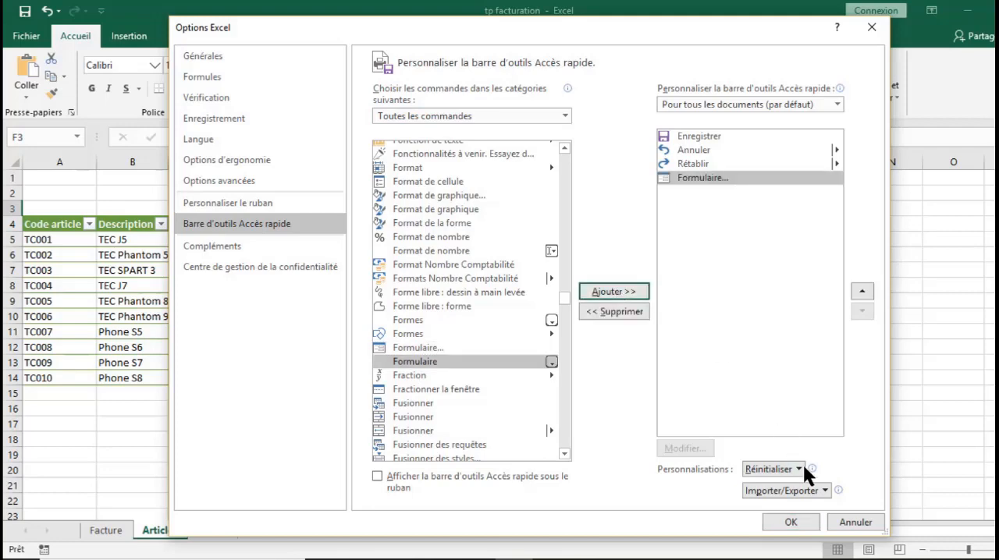
{"action": "left_click", "coordinate": [787, 523]}
{"action": "left_click", "coordinate": [418, 406]}
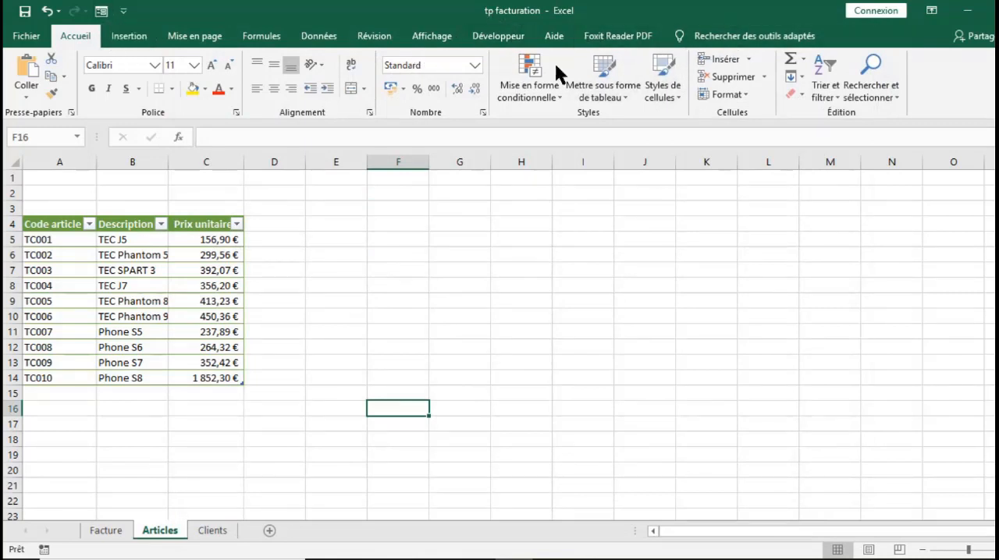
- Open the ribbon customization in the program options, list all commands, and select the Formulaire... command
{"action": "left_click", "coordinate": [25, 39]}
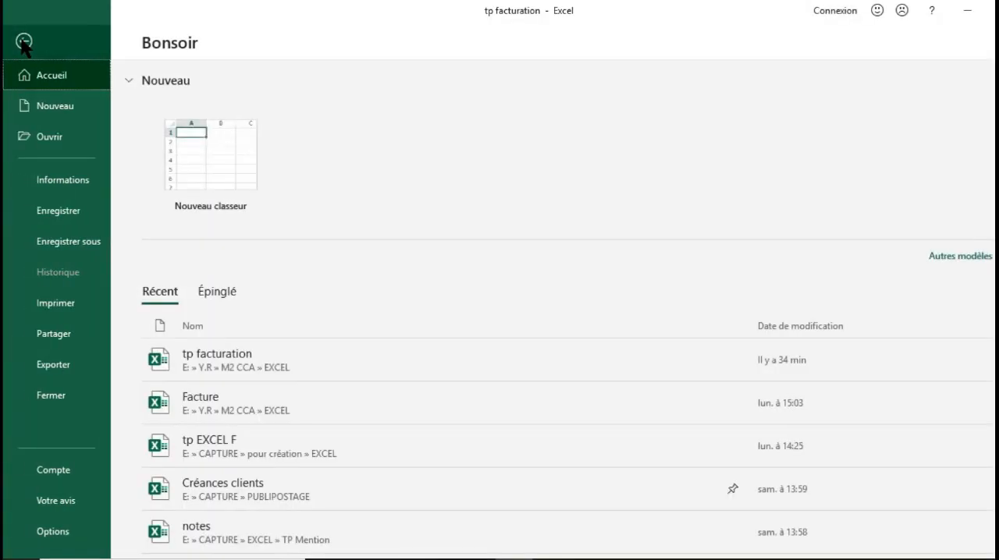
{"action": "left_click", "coordinate": [43, 532]}
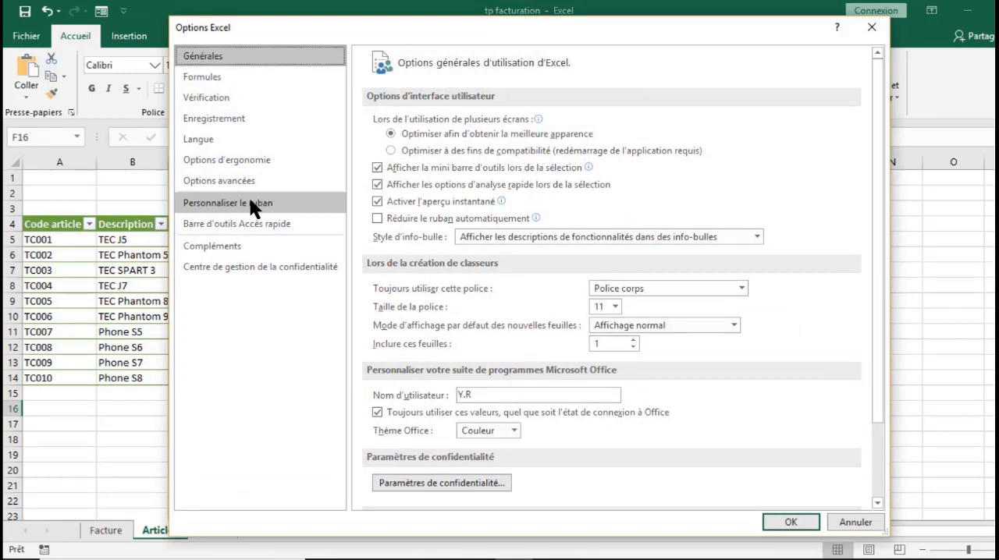
{"action": "left_click", "coordinate": [249, 202]}
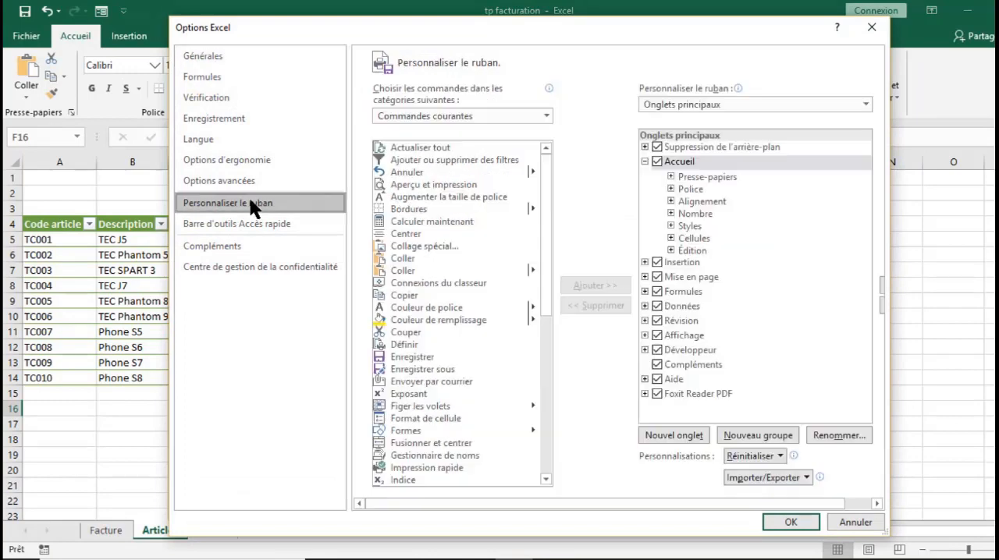
{"action": "left_click", "coordinate": [464, 117]}
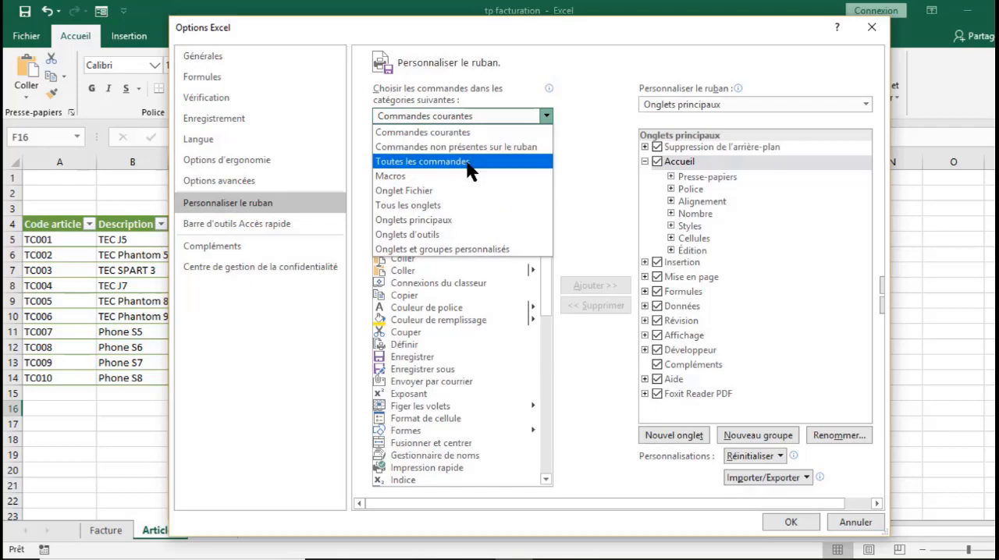
{"action": "left_click", "coordinate": [466, 160]}
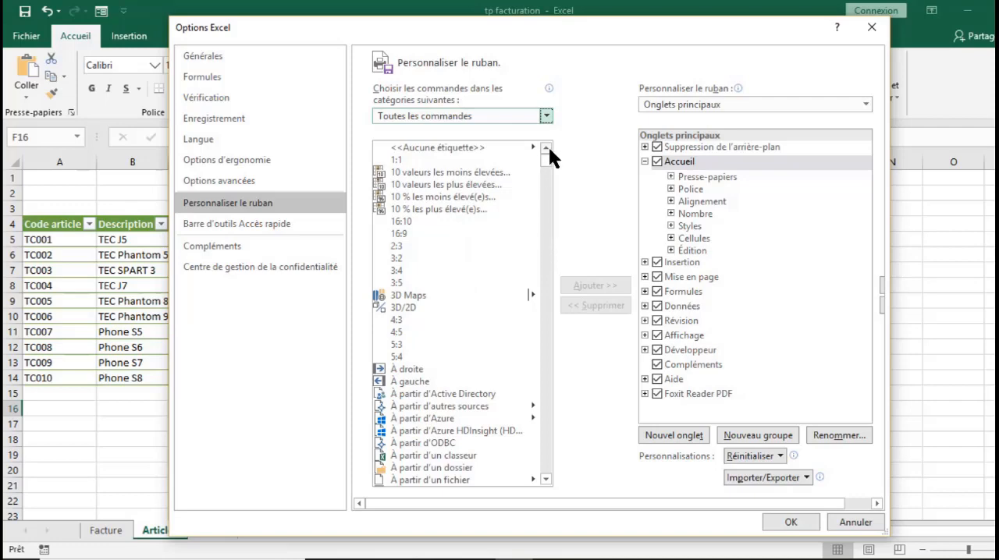
{"action": "left_click_drag", "start_coordinate": [550, 175], "coordinate": [557, 302]}
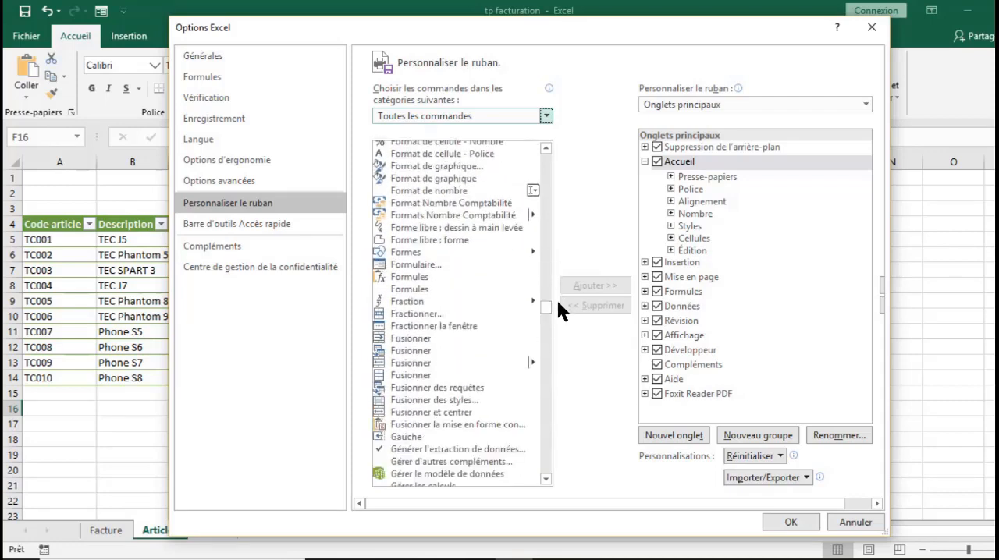
{"action": "left_click", "coordinate": [416, 263]}
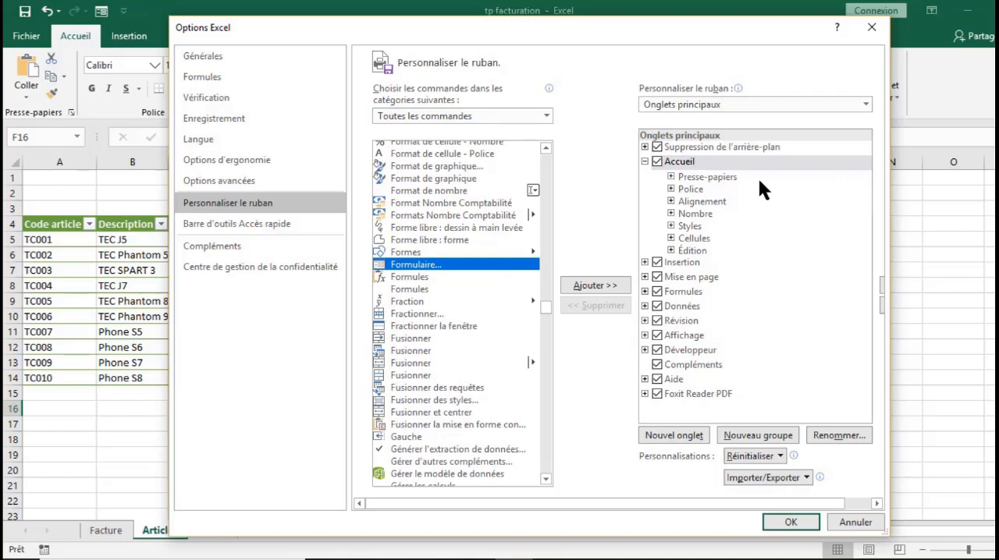
- Collapse the expanded main tabs in the ribbon list and create a new custom tab after Accueil
{"action": "left_click", "coordinate": [645, 306]}
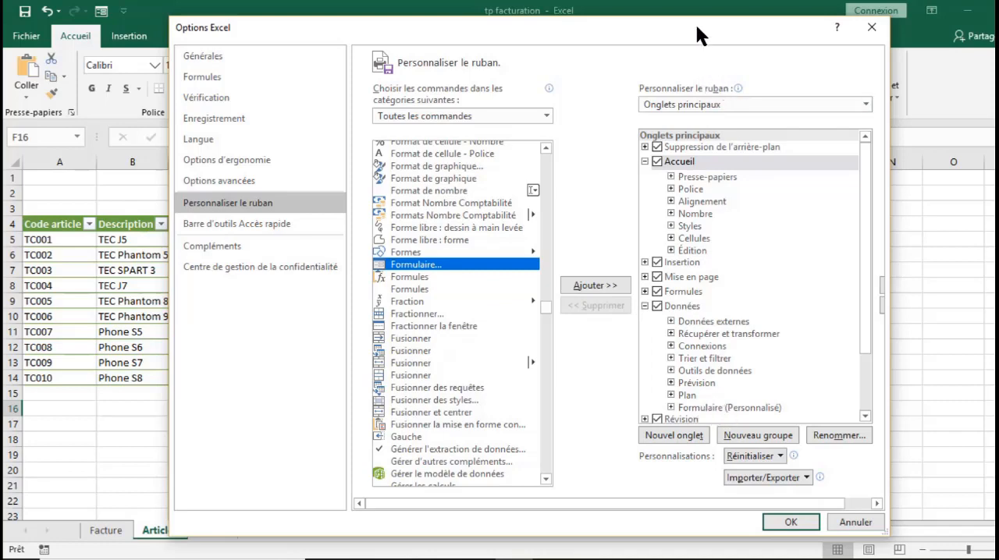
{"action": "left_click_drag", "start_coordinate": [697, 27], "coordinate": [685, 77]}
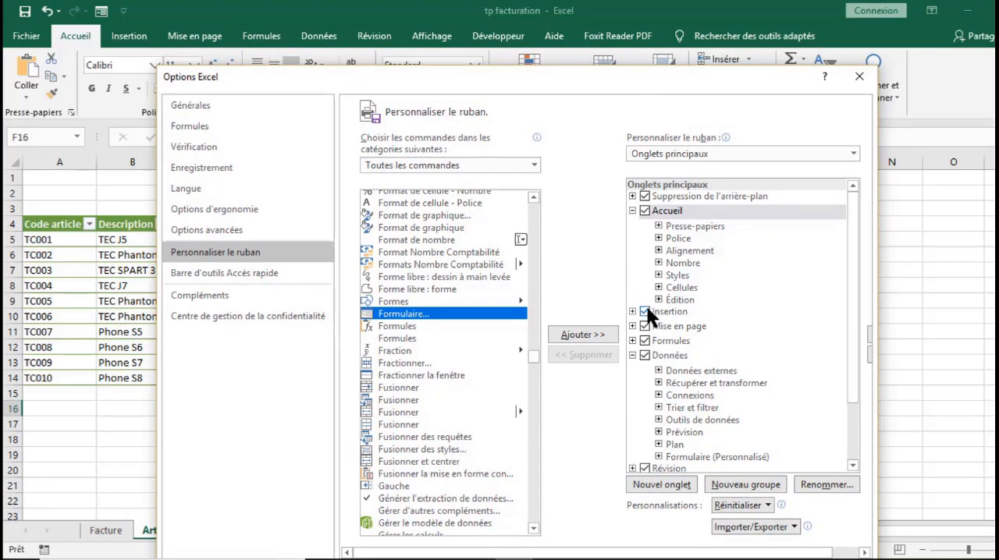
{"action": "left_click", "coordinate": [633, 356]}
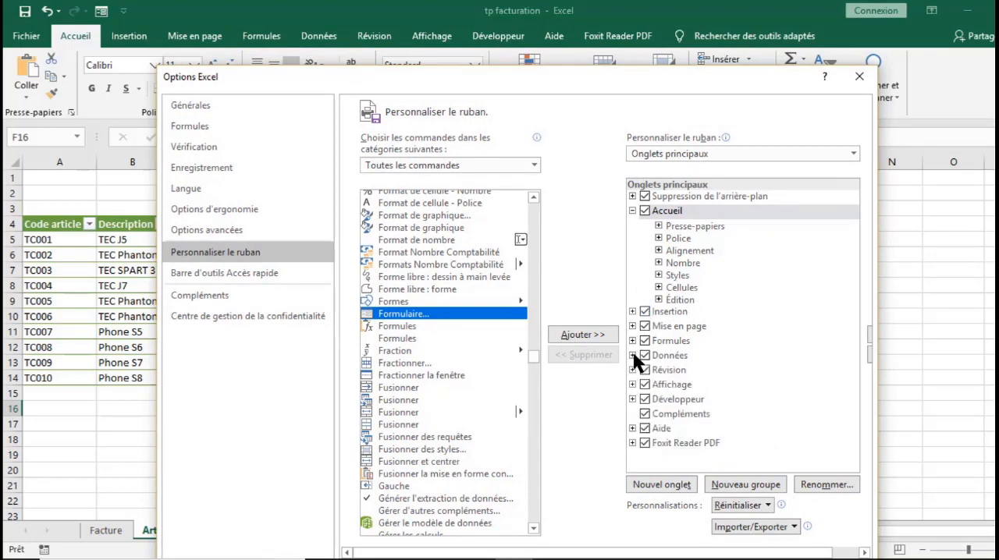
{"action": "left_click", "coordinate": [631, 210]}
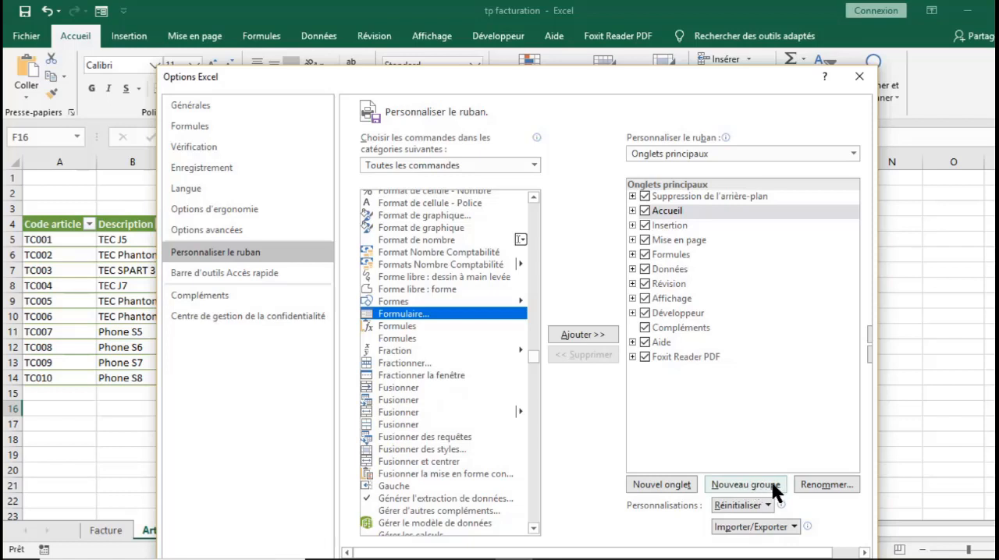
{"action": "left_click", "coordinate": [658, 484]}
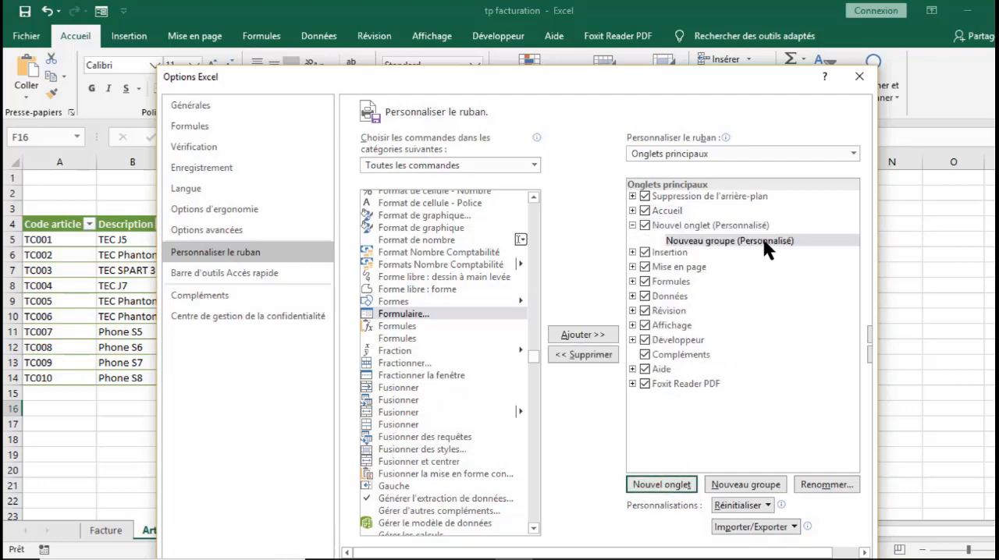
- Rename the new tab's custom group FORMULAIRE and give it a table-style symbol
{"action": "left_click", "coordinate": [817, 479]}
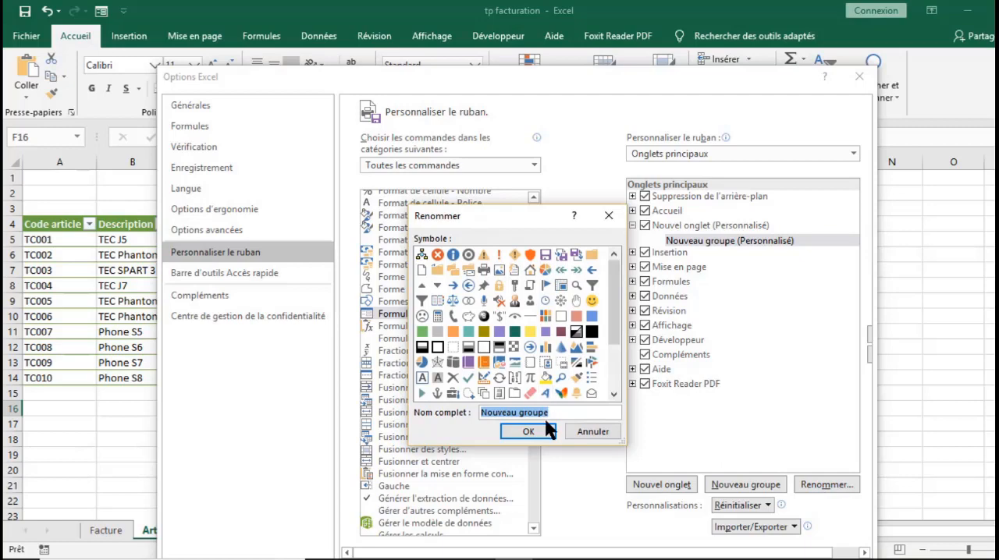
{"action": "type", "text": "F"}
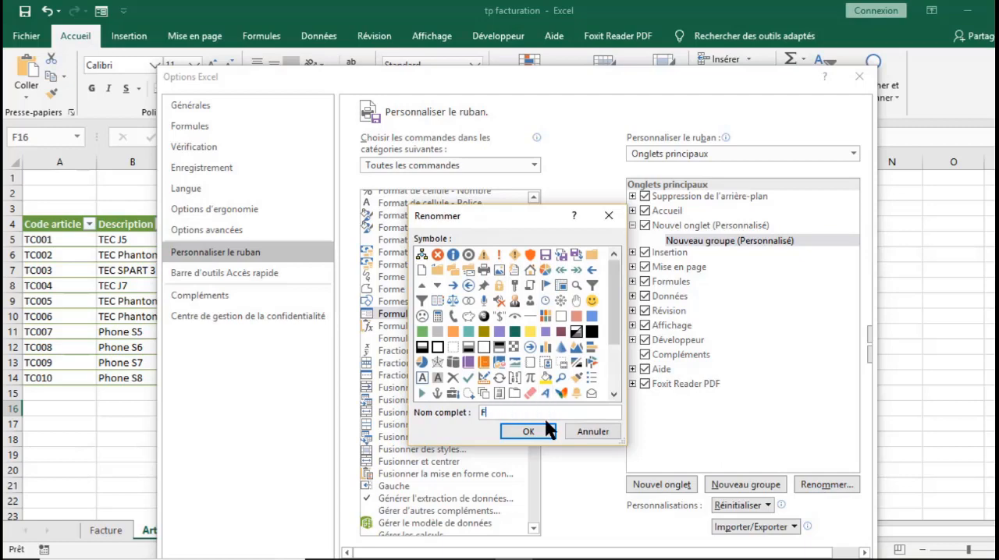
{"action": "type", "text": "ORMULAIRE"}
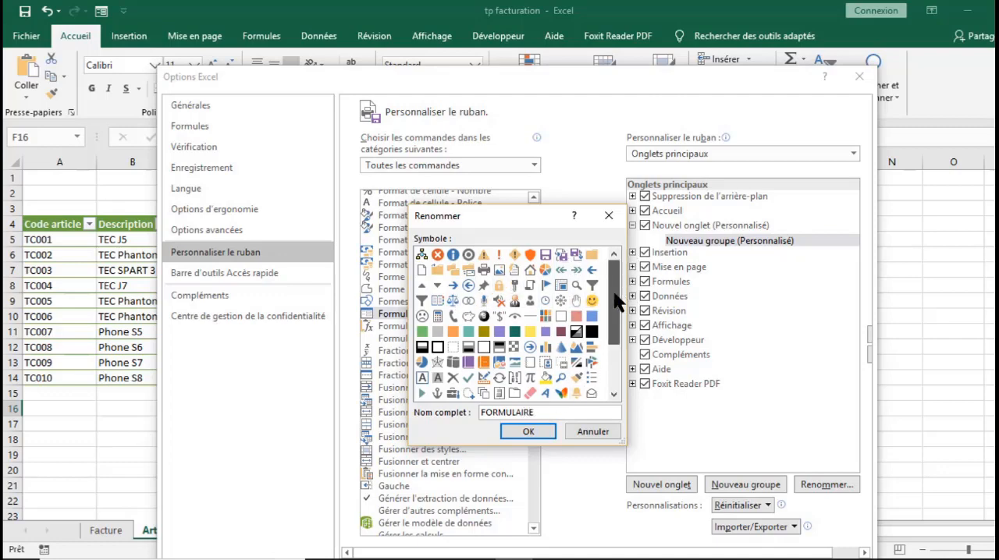
{"action": "mouse_move", "coordinate": [617, 295]}
{"action": "left_mouse_down"}
{"action": "mouse_move", "coordinate": [617, 307]}
{"action": "mouse_move", "coordinate": [614, 291]}
{"action": "left_mouse_up"}
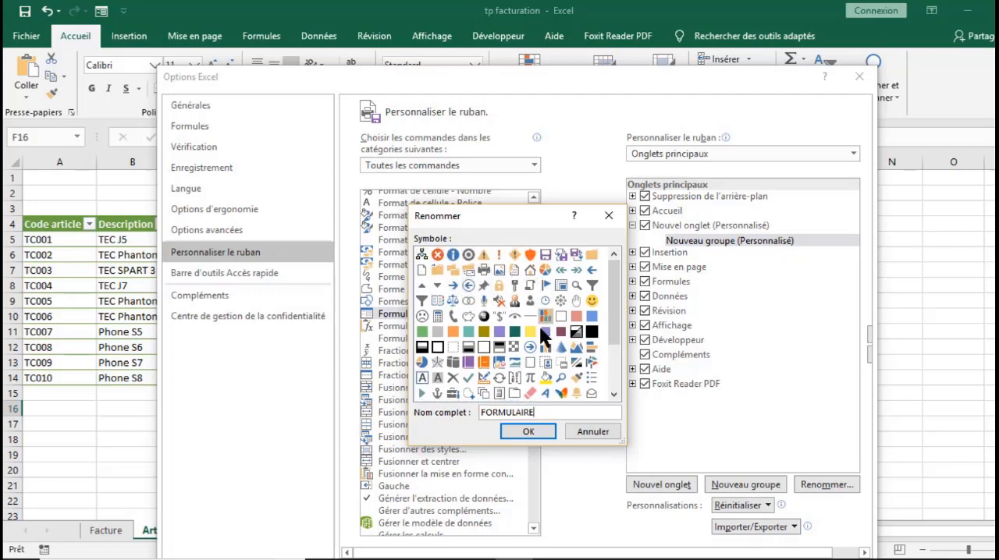
{"action": "left_click_drag", "start_coordinate": [615, 300], "coordinate": [622, 367]}
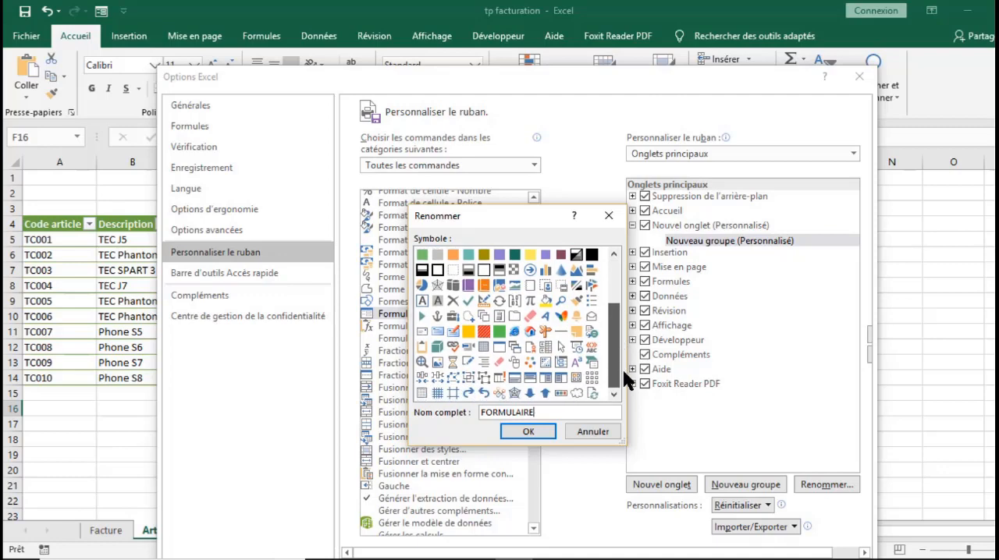
{"action": "left_click", "coordinate": [545, 377]}
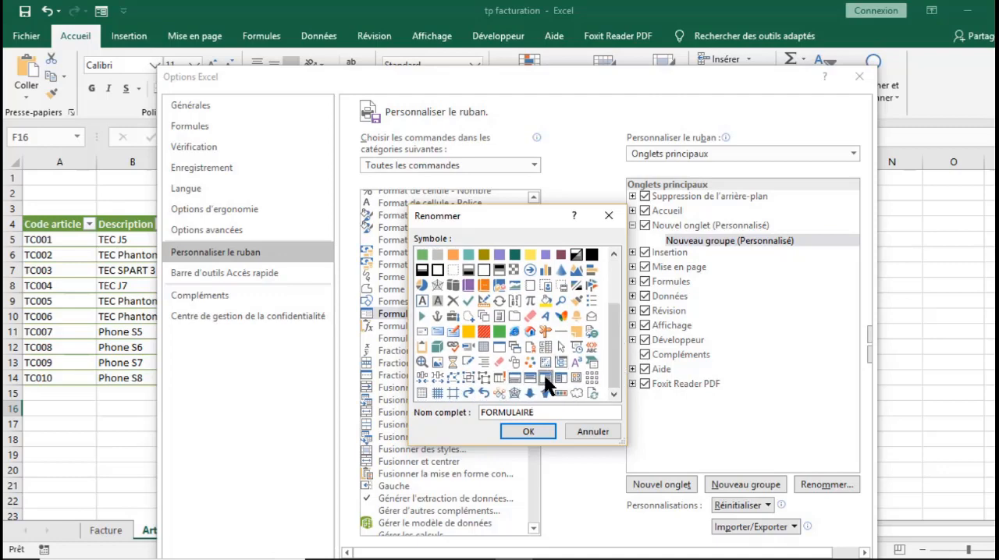
{"action": "left_click", "coordinate": [527, 430]}
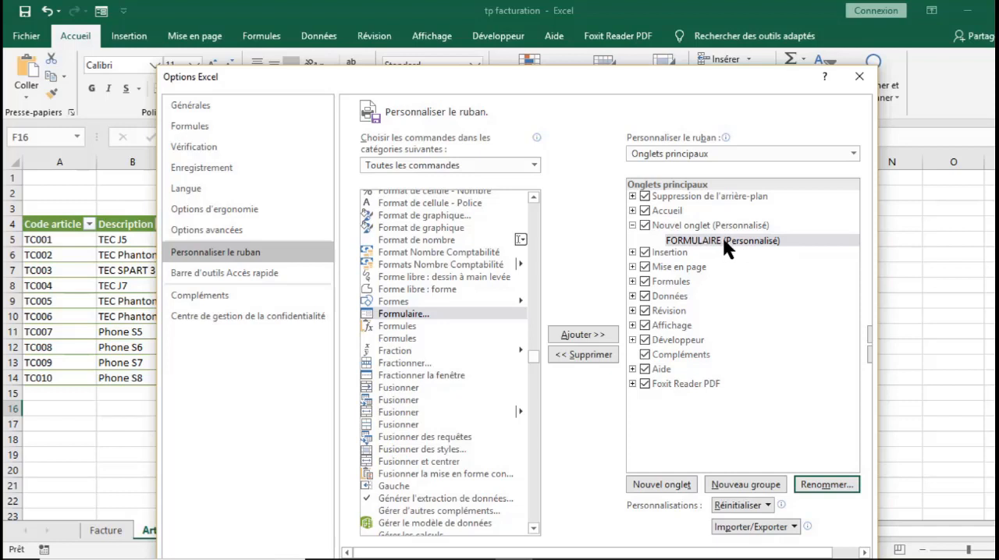
- Add a second group to the custom tab and rename the tab Zone formulaire
{"action": "left_click", "coordinate": [740, 483]}
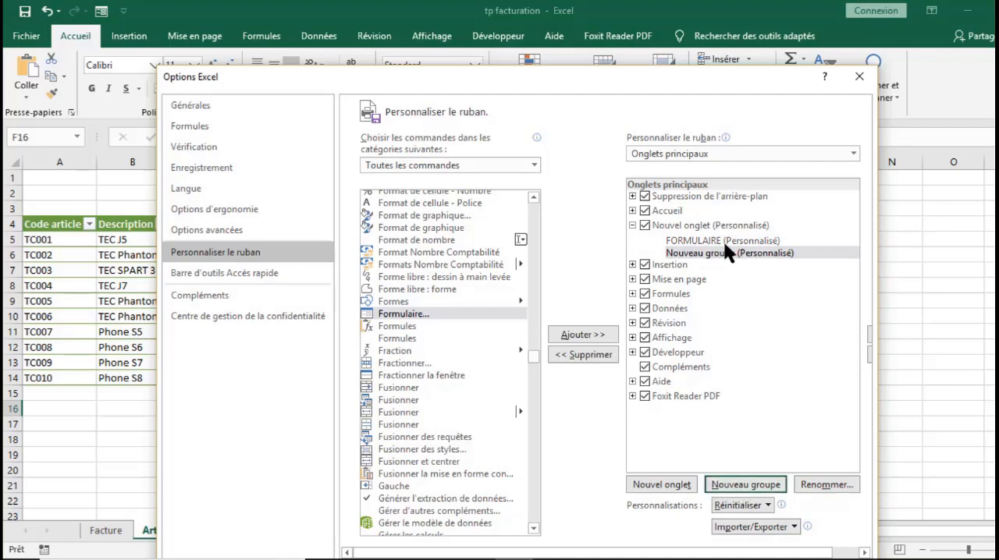
{"action": "left_click", "coordinate": [683, 242]}
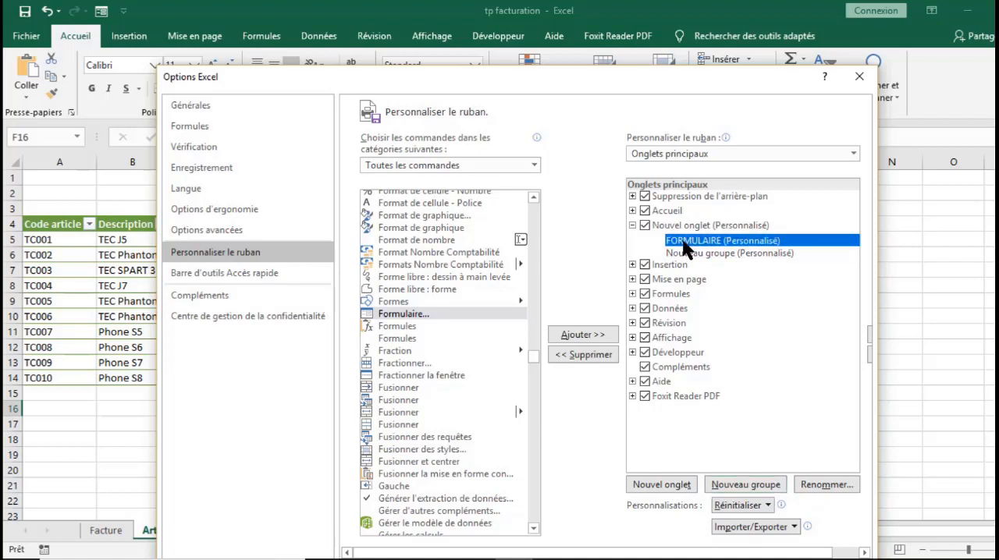
{"action": "left_click", "coordinate": [664, 224]}
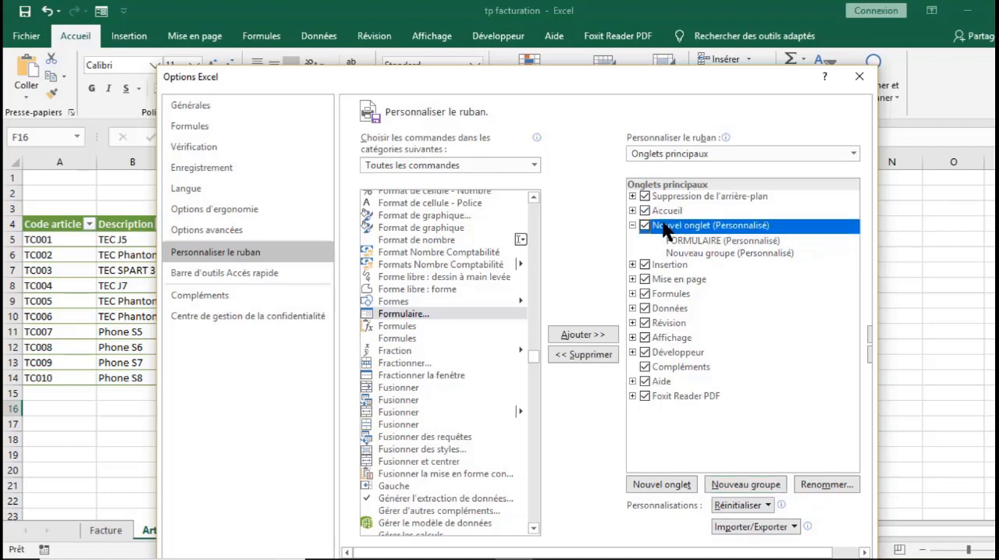
{"action": "left_click", "coordinate": [822, 484]}
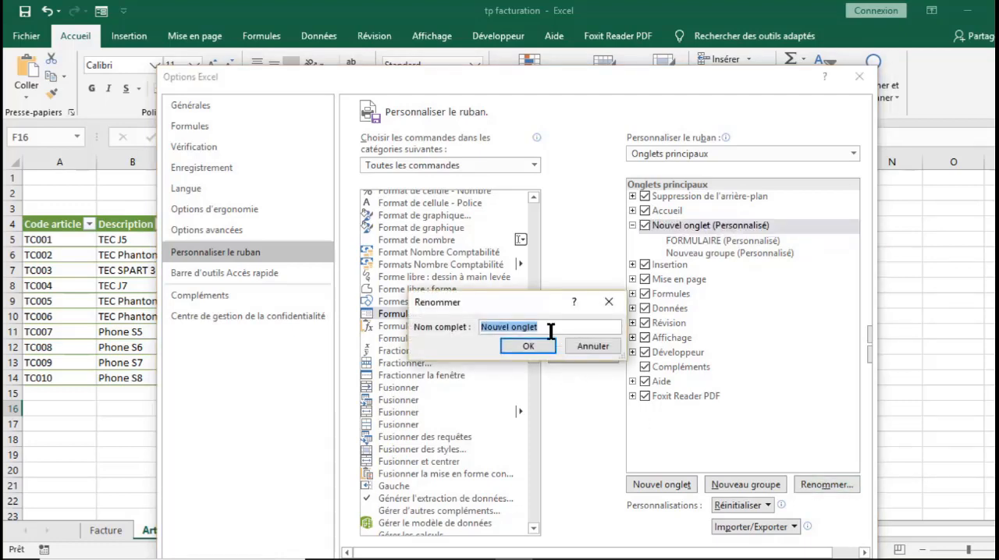
{"action": "type", "text": "F"}
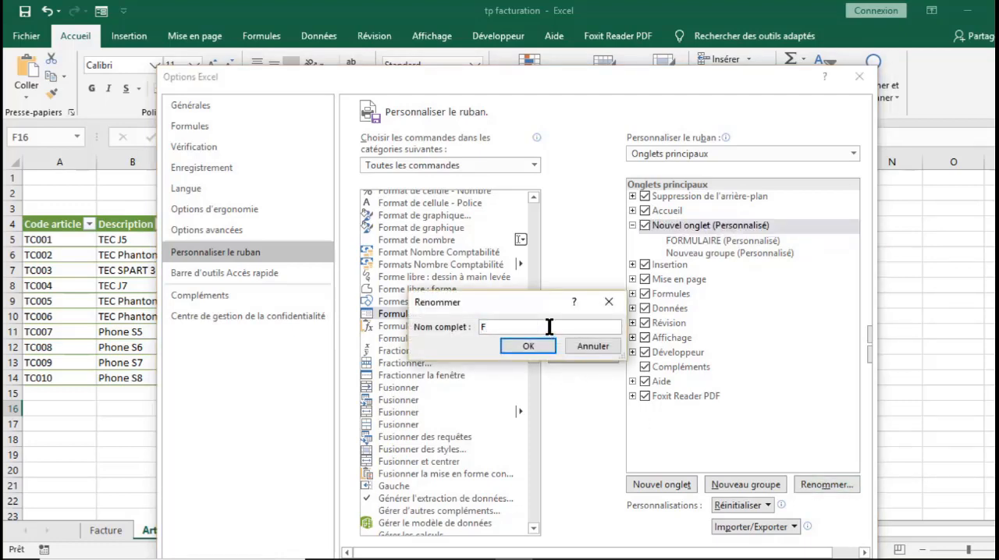
{"action": "key", "text": "BackSpace"}
{"action": "type", "text": "Zone formulaire"}
{"action": "left_click", "coordinate": [532, 344]}
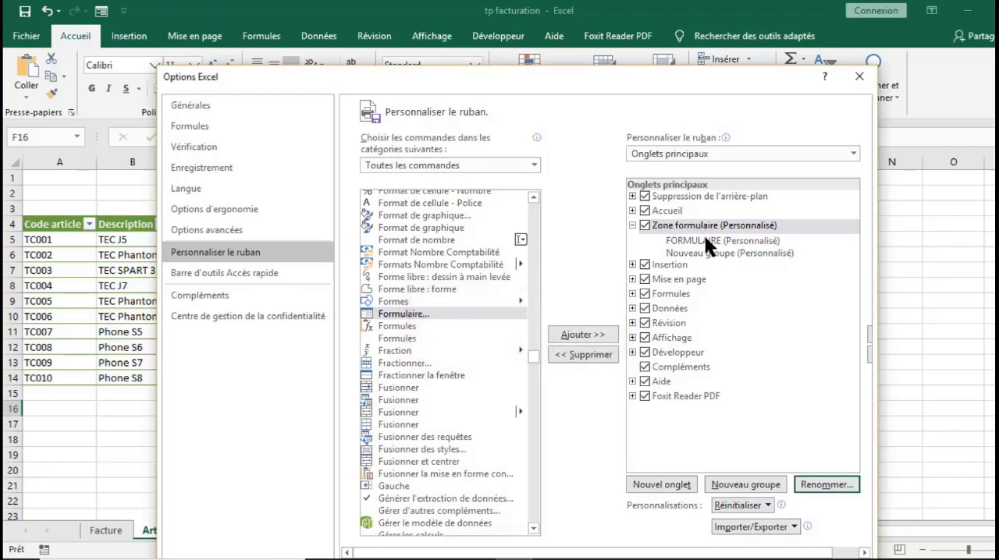
- Remove the extra Nouveau groupe from the Zone formulaire tab
{"action": "left_click", "coordinate": [705, 240]}
{"action": "left_click", "coordinate": [713, 253]}
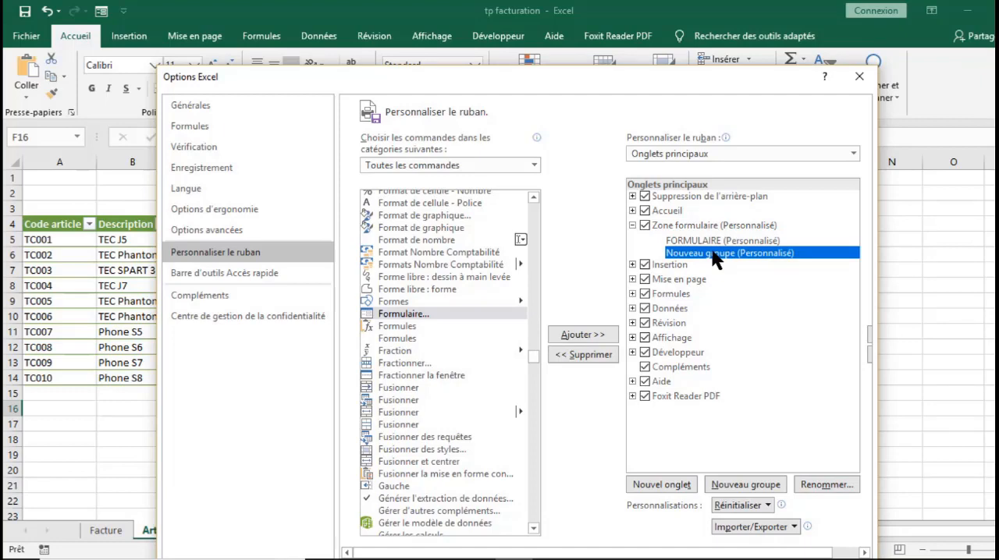
{"action": "right_click", "coordinate": [713, 251]}
{"action": "left_click", "coordinate": [787, 315]}
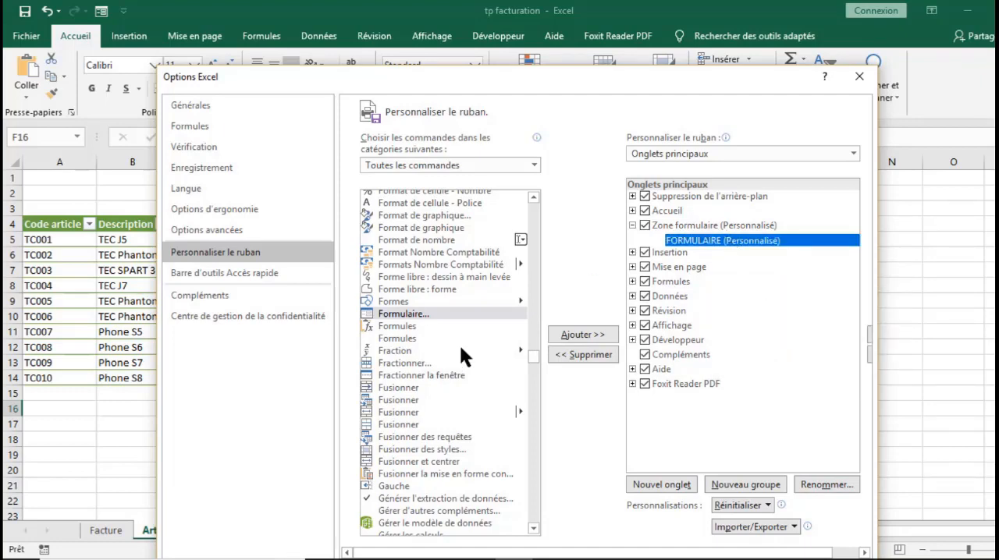
- Add the Formulaire... command to the FORMULAIRE group, apply the options, and show the Zone formulaire tab on the ribbon
{"action": "left_click", "coordinate": [576, 331]}
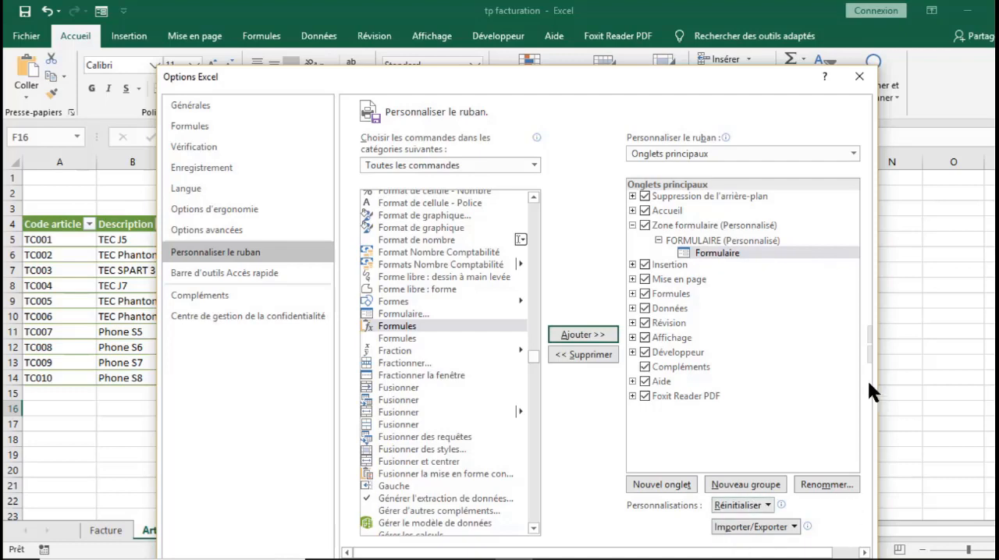
{"action": "left_click_drag", "start_coordinate": [735, 84], "coordinate": [743, 48]}
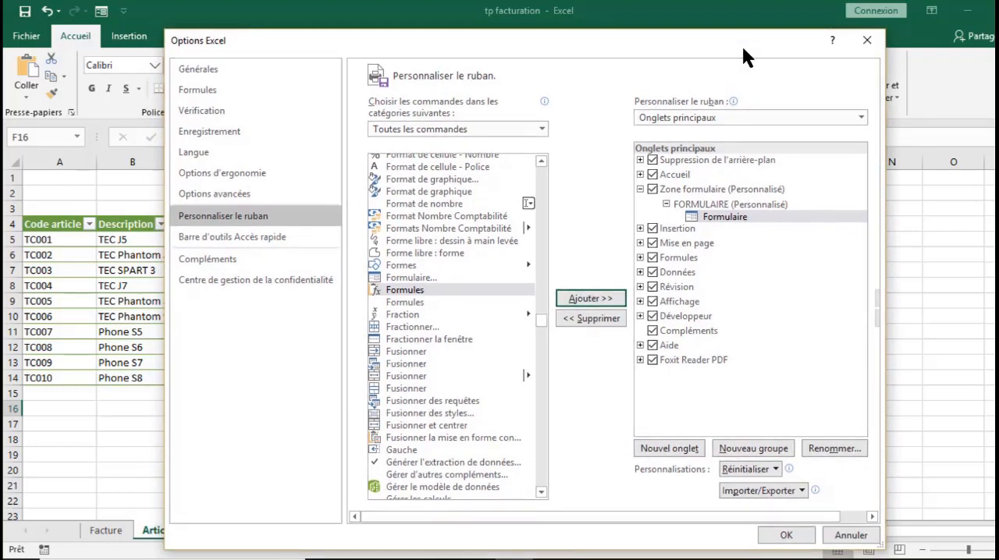
{"action": "left_click", "coordinate": [787, 535]}
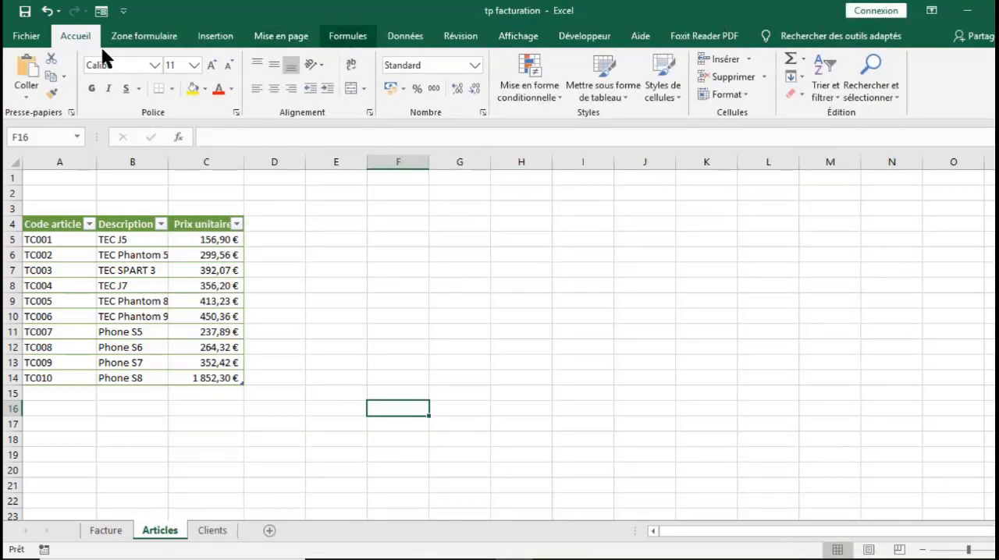
{"action": "left_click", "coordinate": [135, 41]}
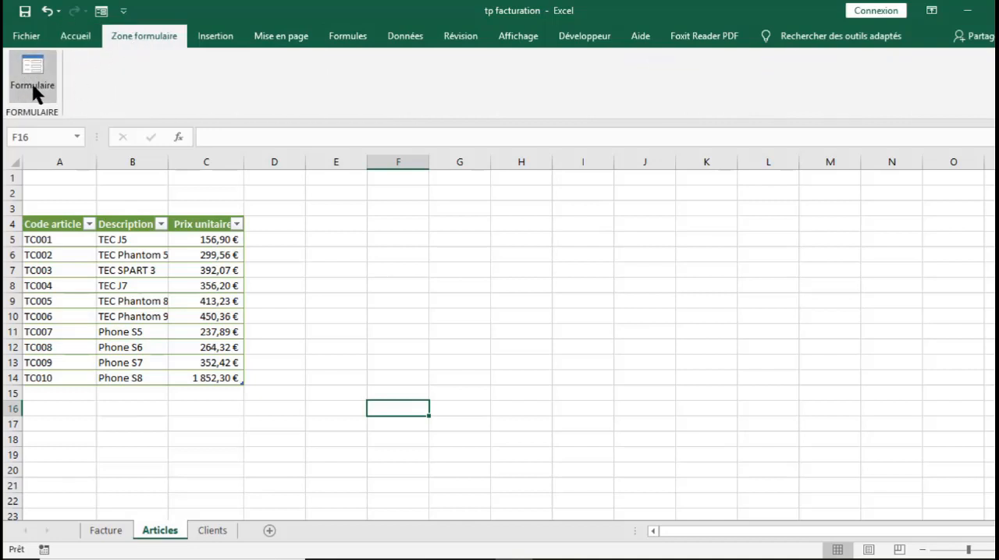
- Reopen the ribbon customization in the program options and list all available commands
{"action": "left_click", "coordinate": [26, 39]}
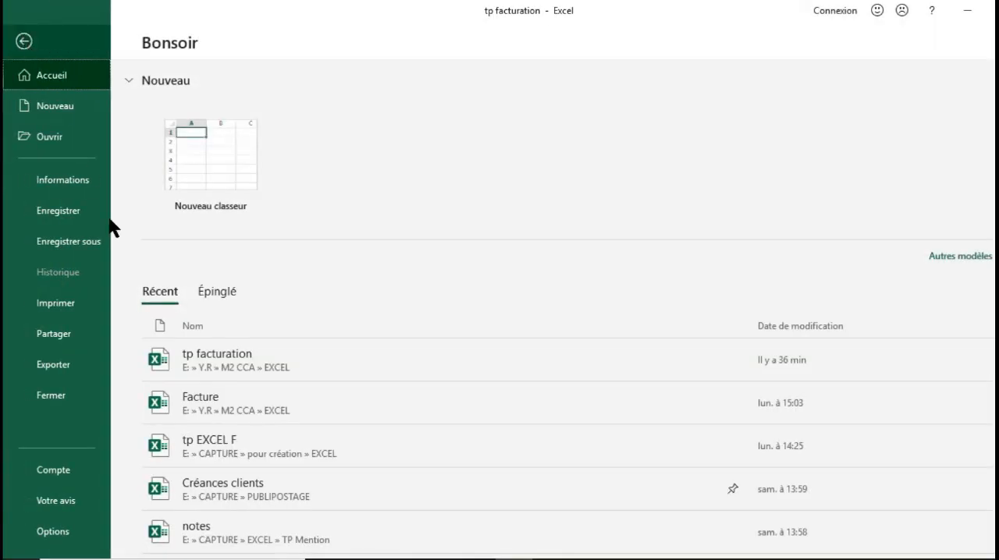
{"action": "left_click", "coordinate": [50, 533]}
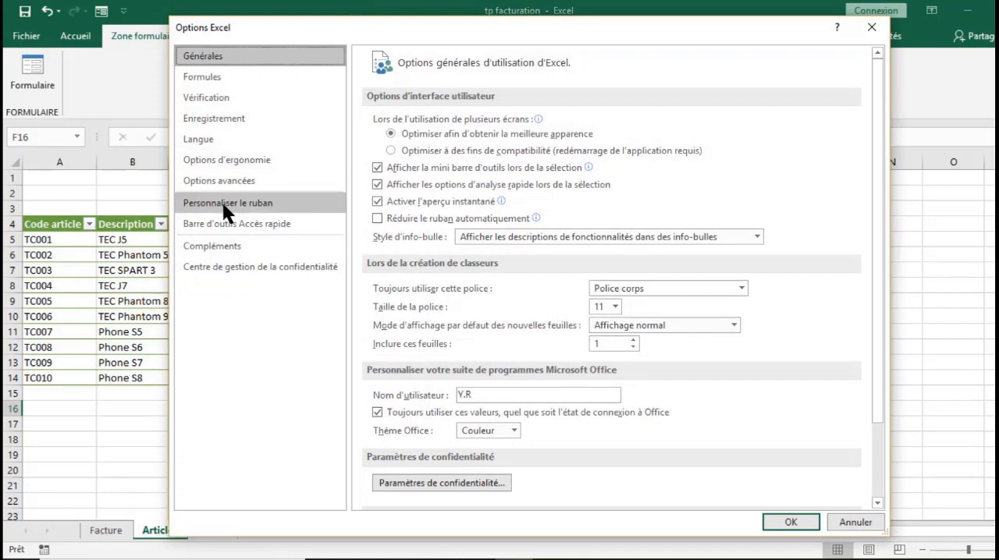
{"action": "left_click", "coordinate": [235, 203]}
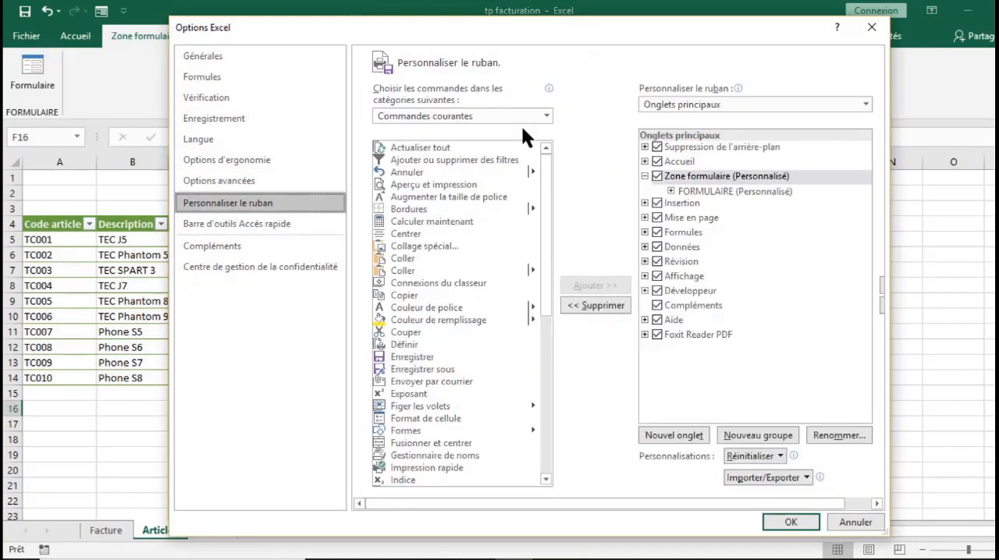
{"action": "left_click", "coordinate": [501, 117]}
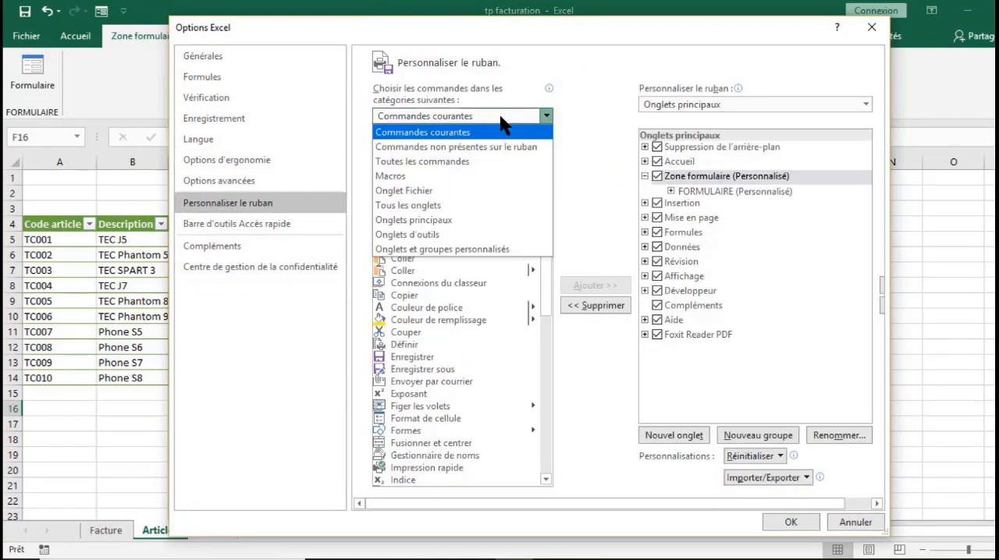
{"action": "left_click", "coordinate": [444, 153]}
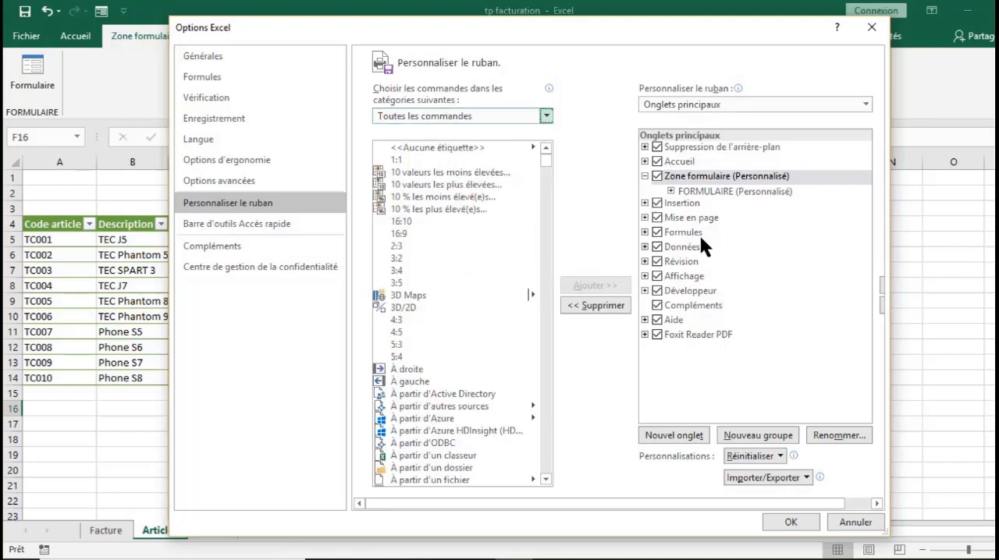
{"action": "left_click", "coordinate": [644, 246]}
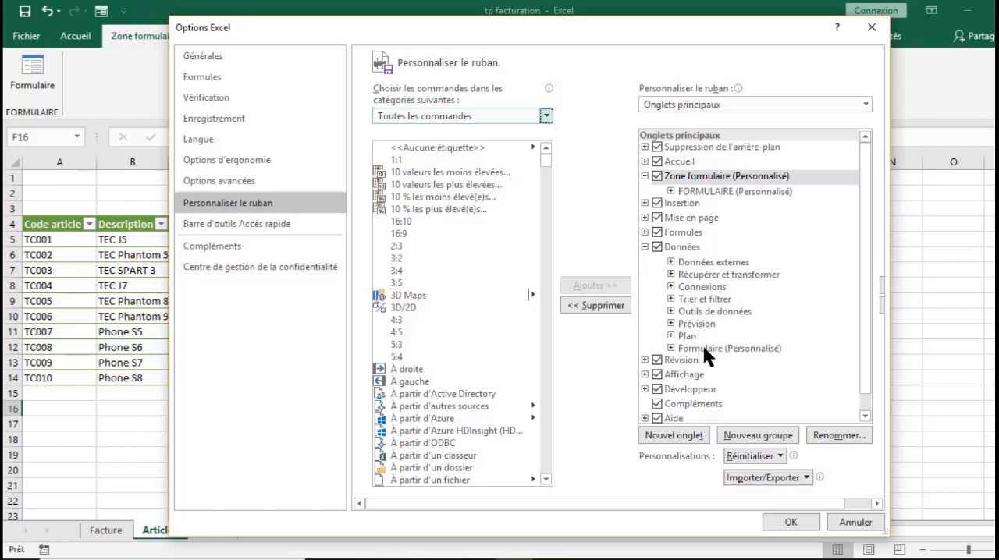
{"action": "left_click", "coordinate": [747, 437]}
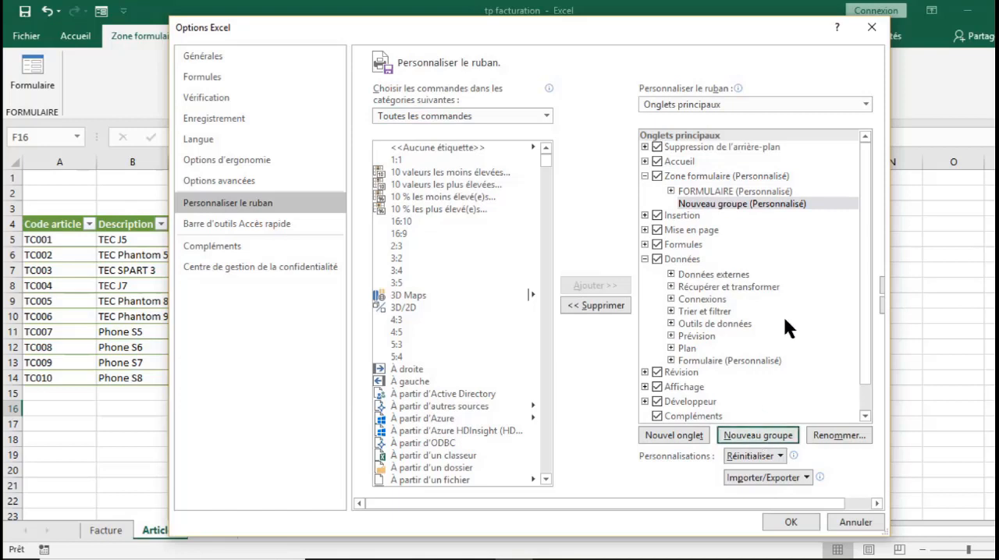
{"action": "left_click", "coordinate": [701, 204]}
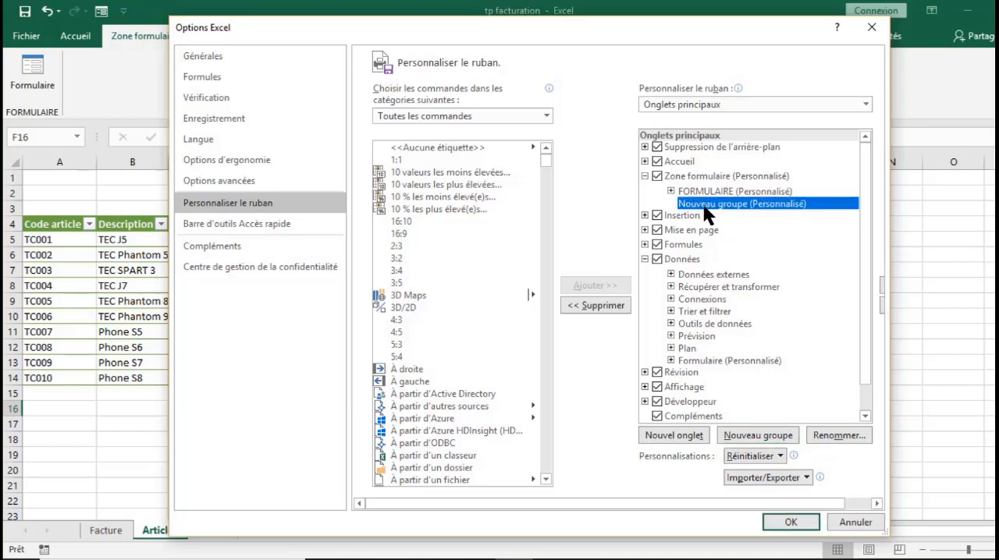
{"action": "right_click", "coordinate": [701, 204]}
{"action": "left_click", "coordinate": [750, 274]}
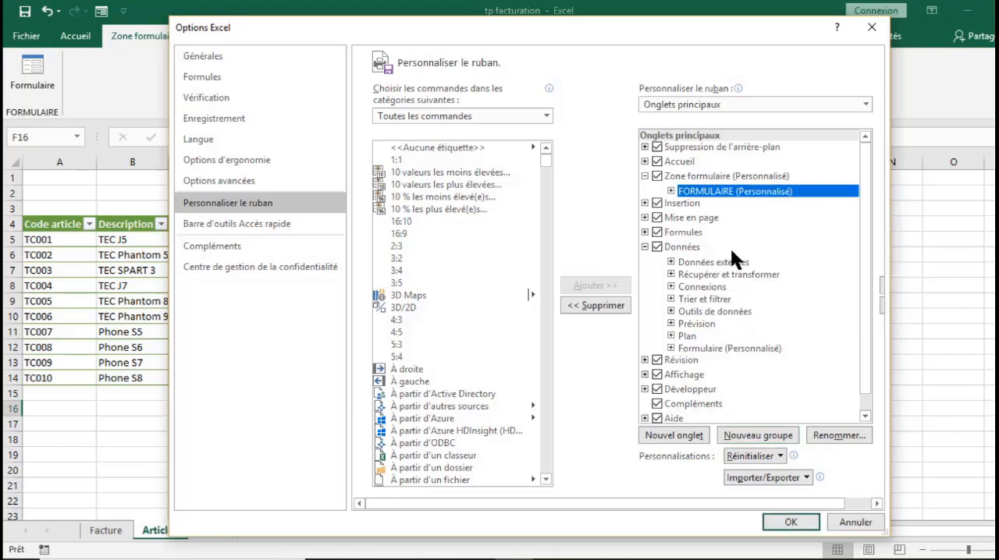
- Try adding a new custom group to the Données tab for the Formulaire... command, and cancel the options changes
{"action": "left_click", "coordinate": [644, 175]}
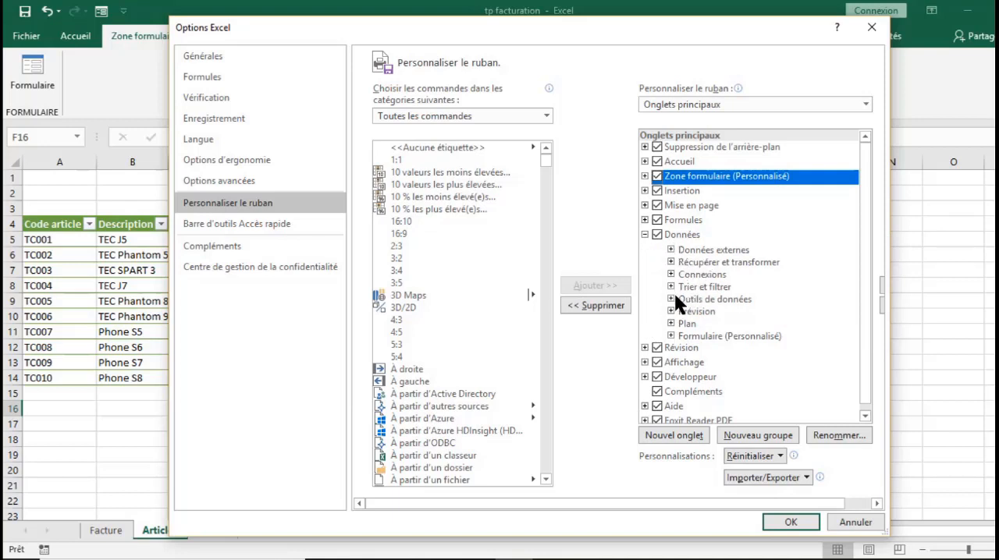
{"action": "left_click", "coordinate": [697, 231]}
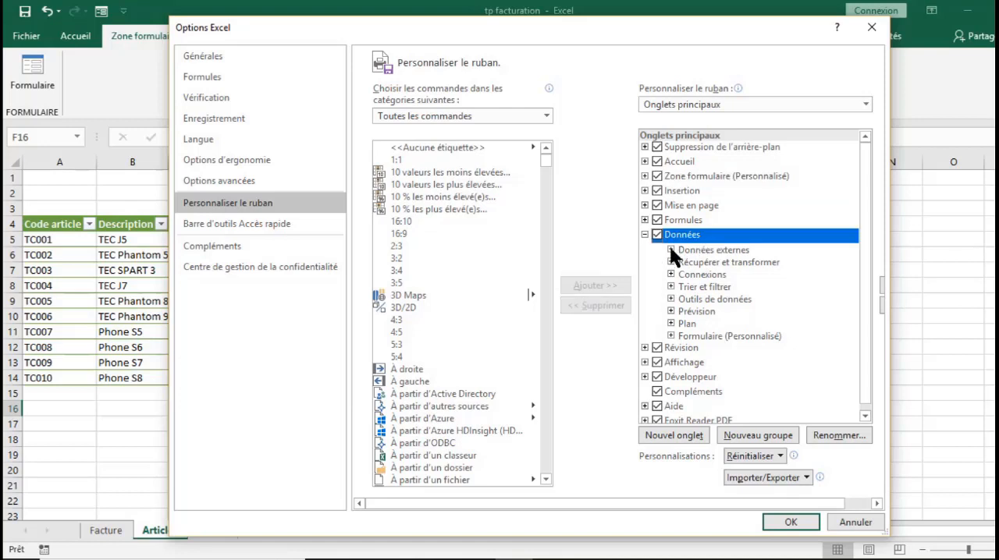
{"action": "left_click", "coordinate": [754, 434]}
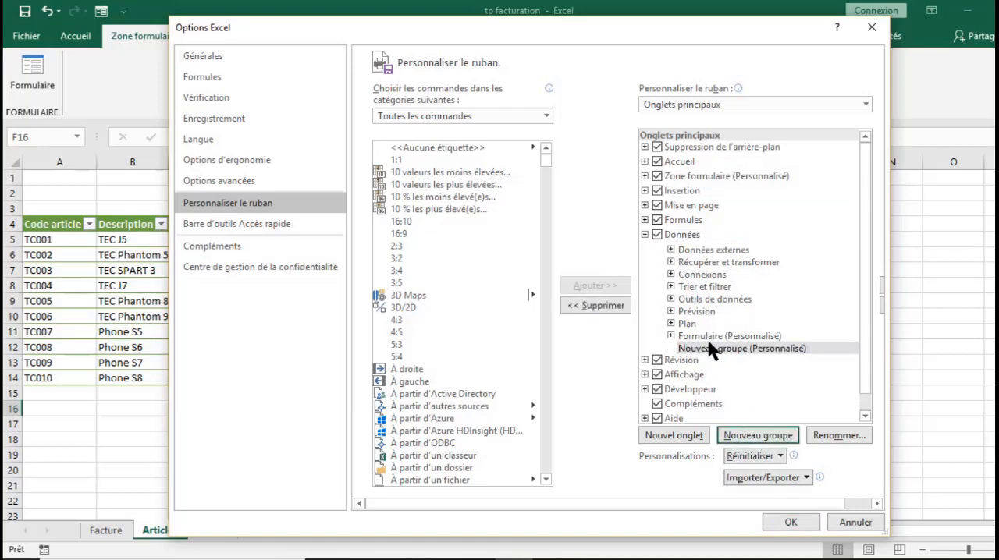
{"action": "left_click", "coordinate": [733, 348]}
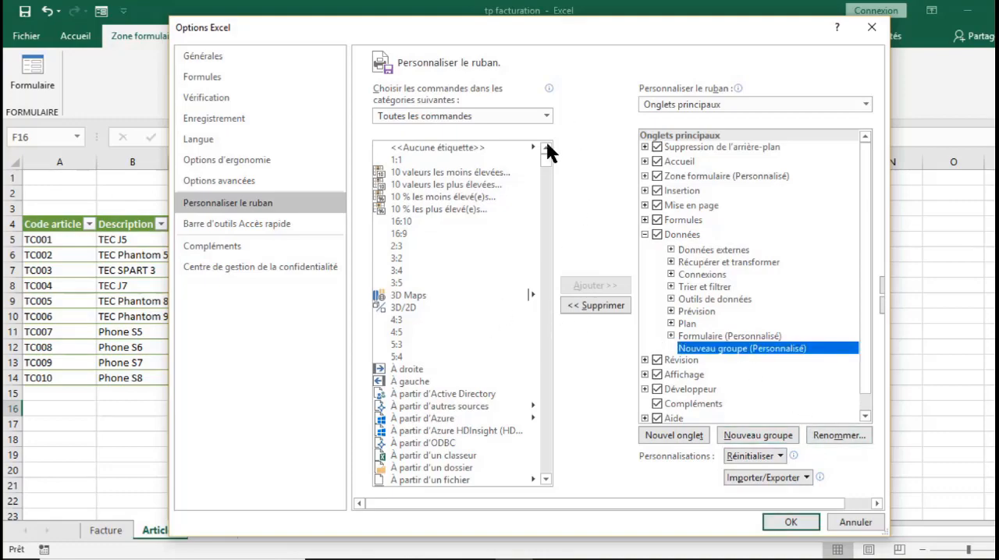
{"action": "left_click_drag", "start_coordinate": [543, 155], "coordinate": [540, 303]}
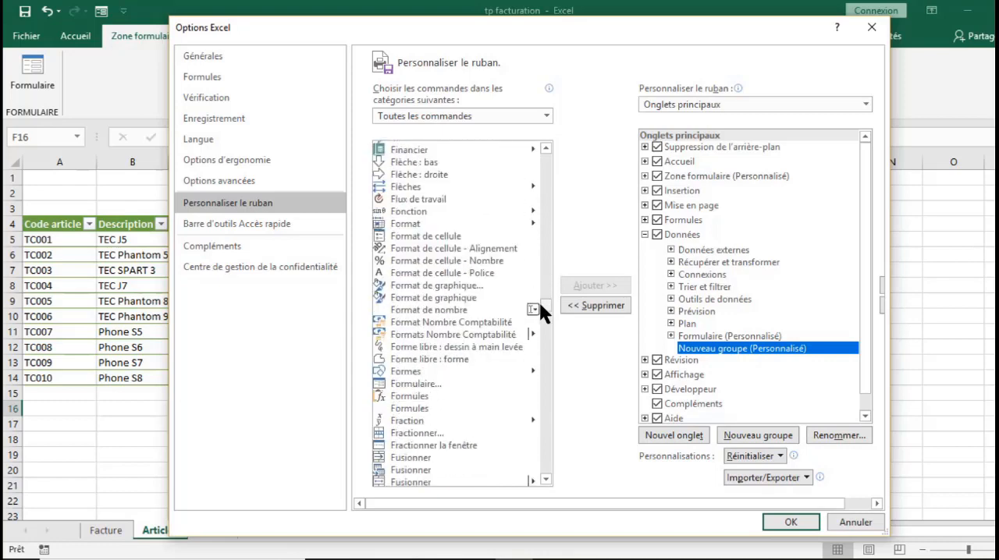
{"action": "left_click", "coordinate": [401, 381]}
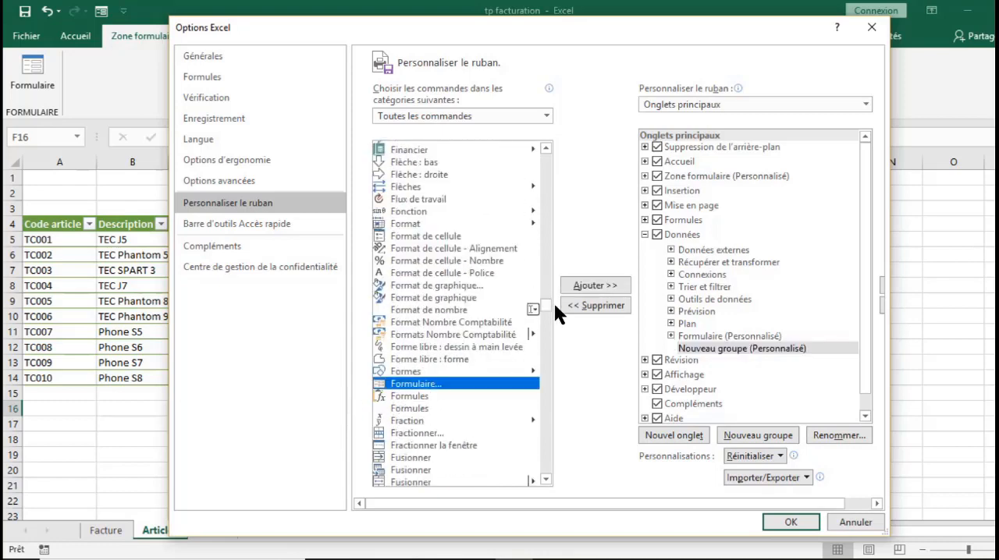
{"action": "left_click", "coordinate": [754, 345]}
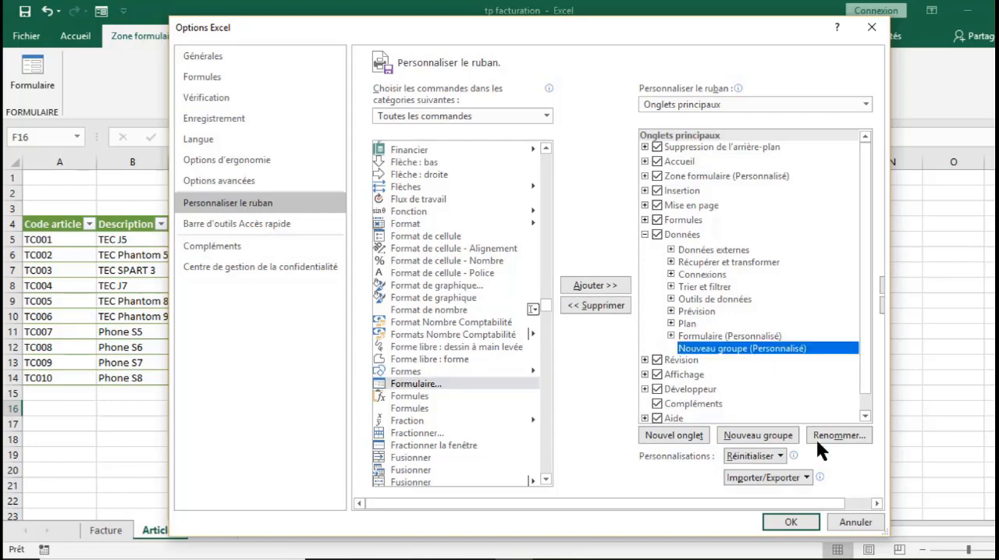
{"action": "left_click", "coordinate": [857, 524]}
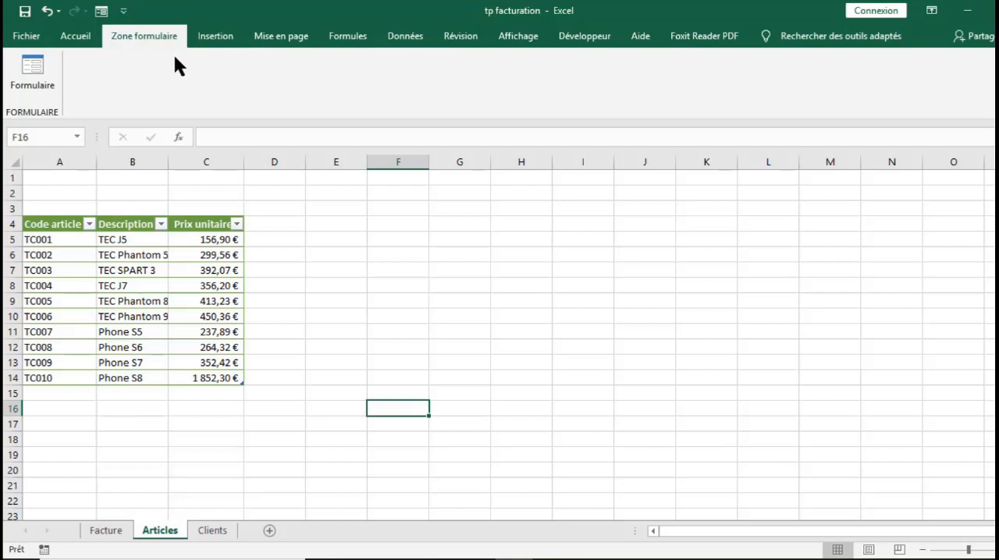
- Open the data form for the table on the Clients sheet
{"action": "left_click", "coordinate": [328, 344]}
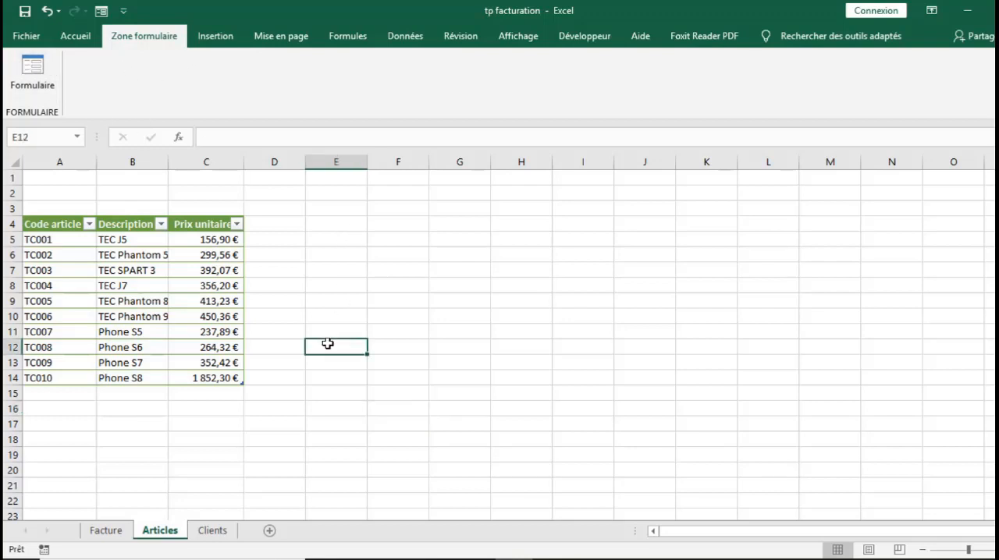
{"action": "left_click", "coordinate": [198, 530]}
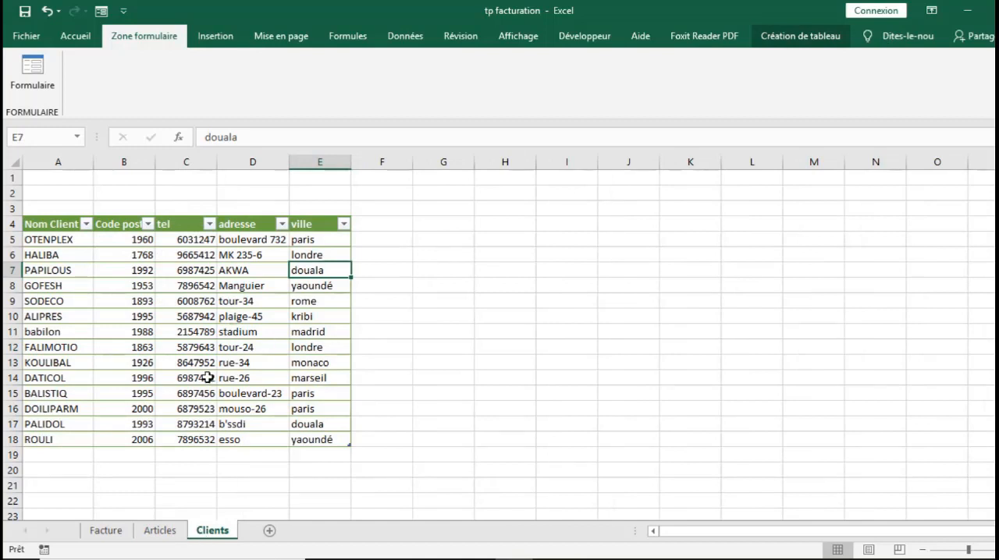
{"action": "left_click", "coordinate": [137, 283]}
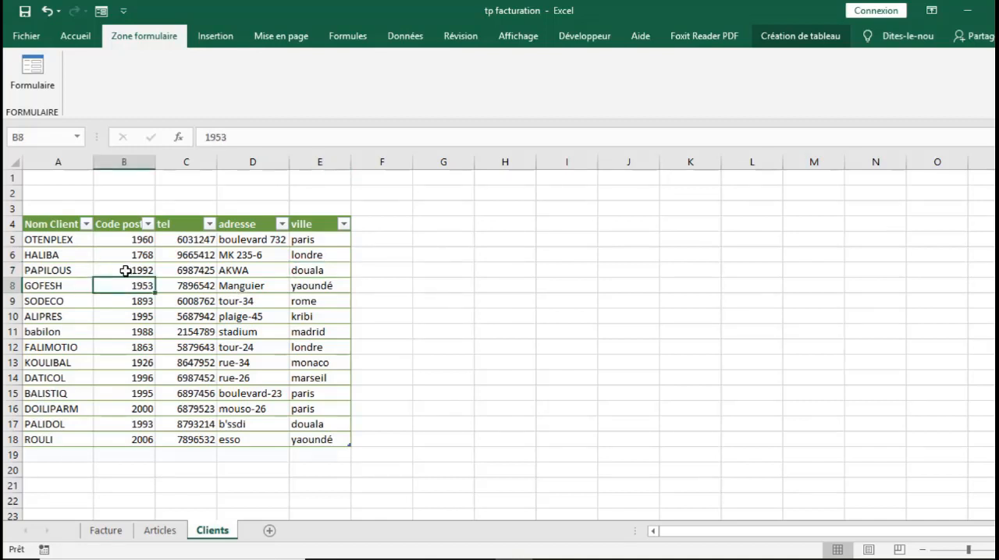
{"action": "left_click_drag", "start_coordinate": [67, 224], "coordinate": [334, 422]}
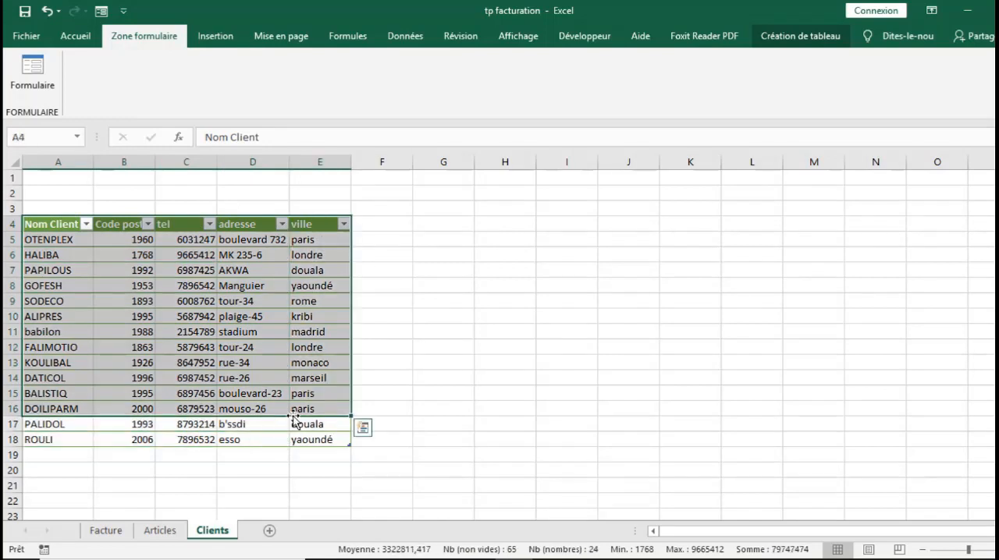
{"action": "left_click", "coordinate": [139, 297]}
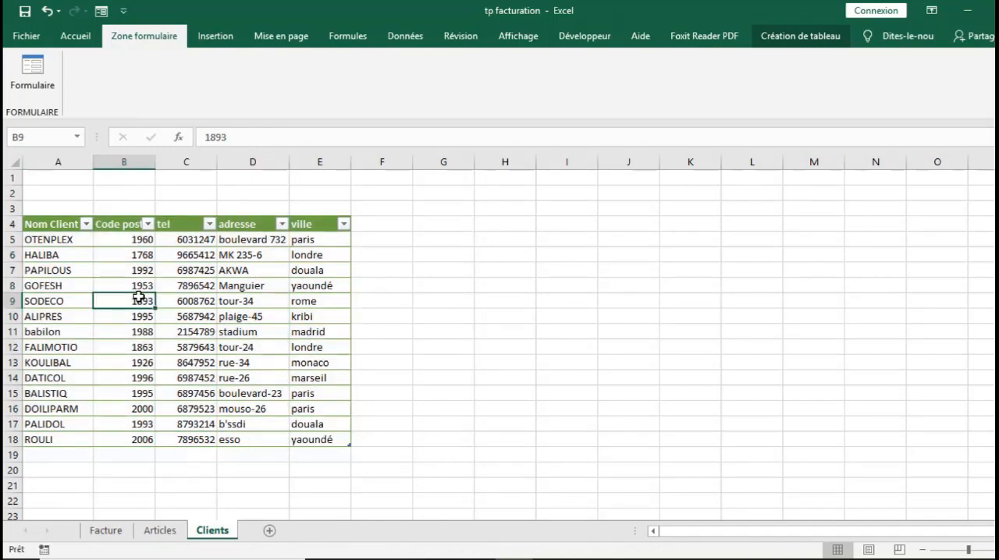
{"action": "left_click", "coordinate": [27, 85]}
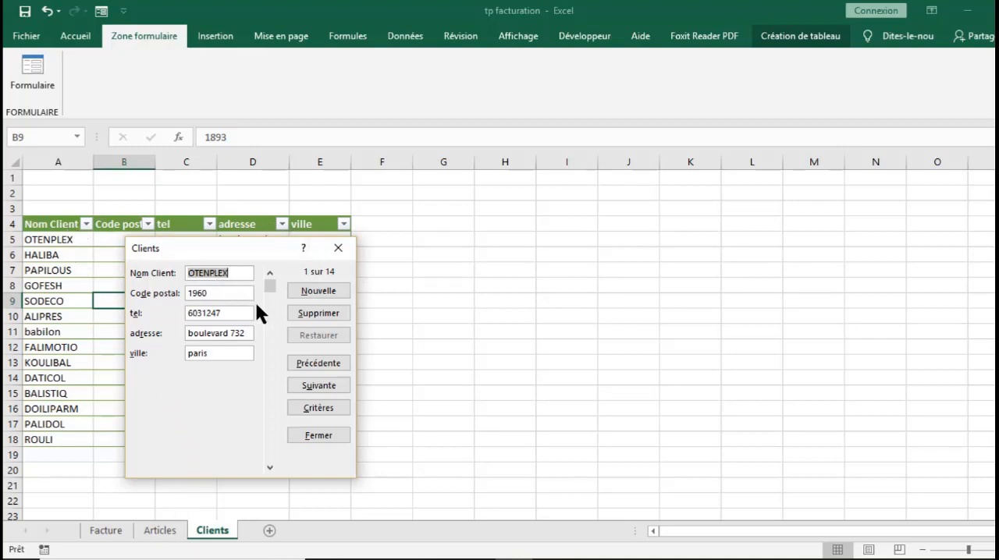
- Add a record for client HTTC P in city LIMBE, filling in the postal code, phone number and address, and close the form
{"action": "left_click", "coordinate": [304, 287]}
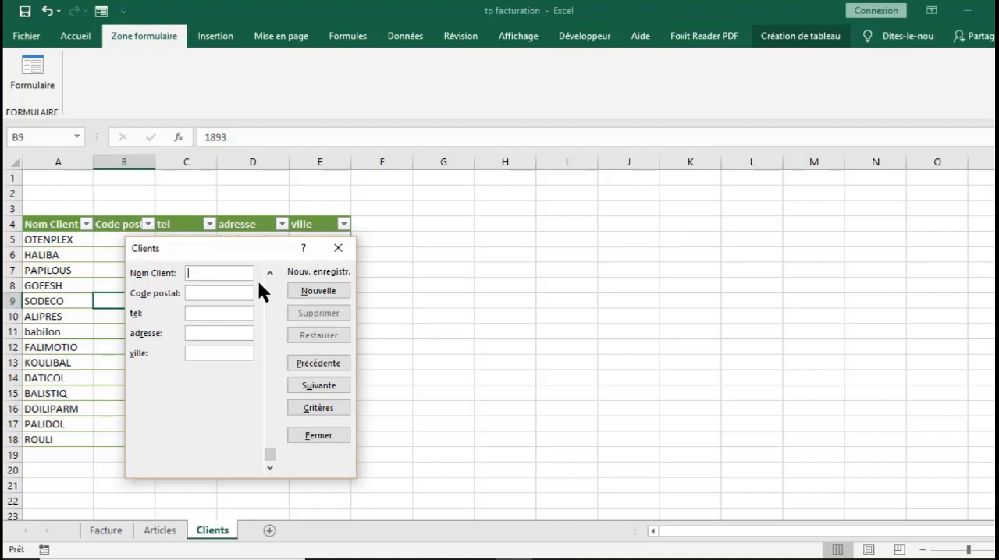
{"action": "type", "text": "httc"}
{"action": "key", "text": "BackSpace"}
{"action": "key", "text": "BackSpace"}
{"action": "key", "text": "BackSpace"}
{"action": "key", "text": "BackSpace"}
{"action": "type", "text": "HTTC"}
{"action": "type", "text": " P"}
{"action": "type", "text": "256"}
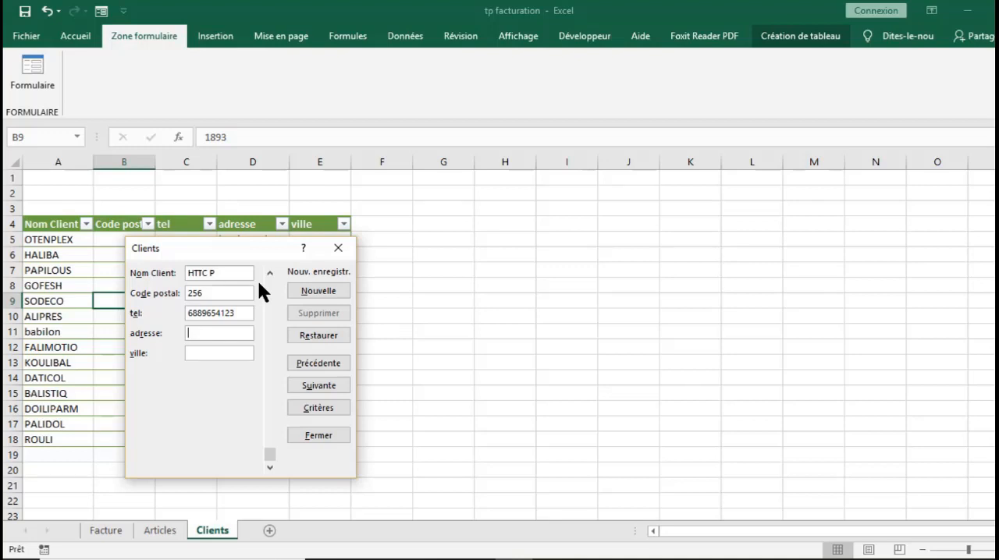
{"action": "type", "text": "RUE 24 P"}
{"action": "key", "text": "Tab"}
{"action": "type", "text": "LIMBE"}
{"action": "key", "text": "Return"}
{"action": "left_click", "coordinate": [540, 329]}
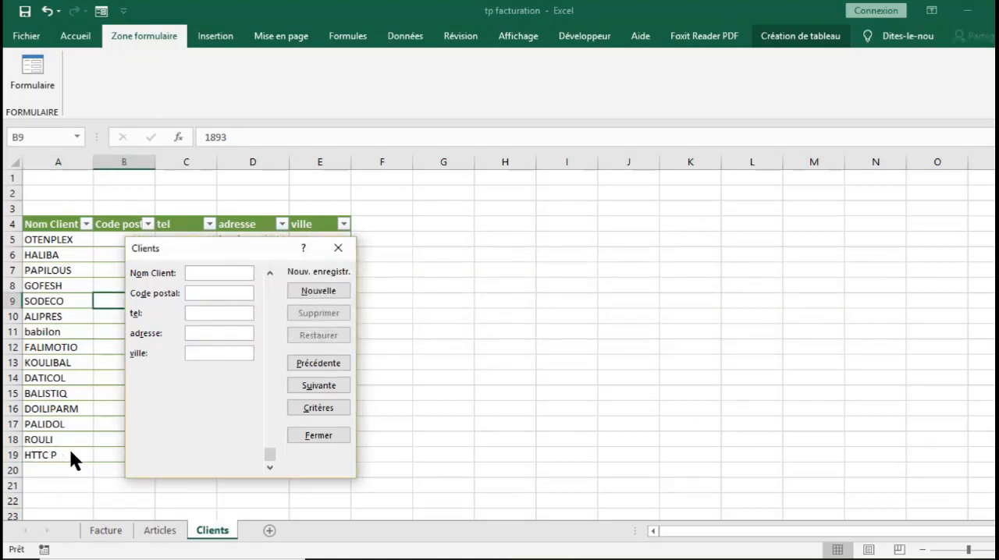
{"action": "left_click_drag", "start_coordinate": [232, 241], "coordinate": [535, 261]}
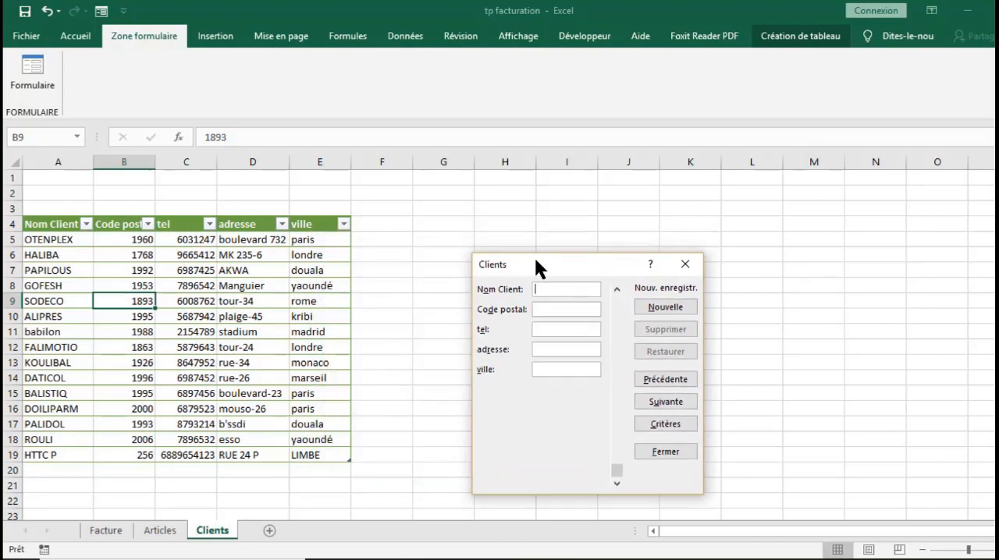
{"action": "left_click", "coordinate": [684, 267]}
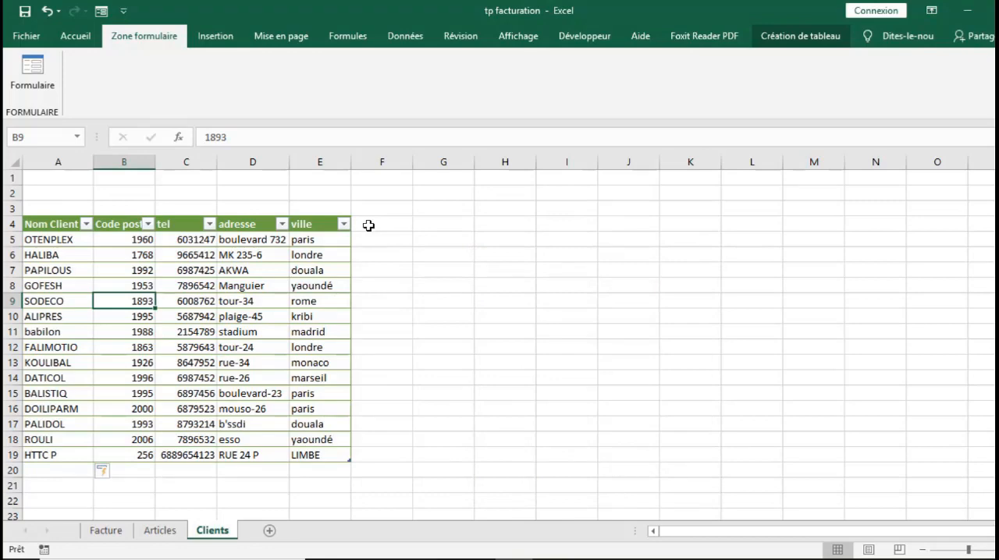
- Extend the Clients table with an Email column headed in cell F4
{"action": "left_click", "coordinate": [368, 225]}
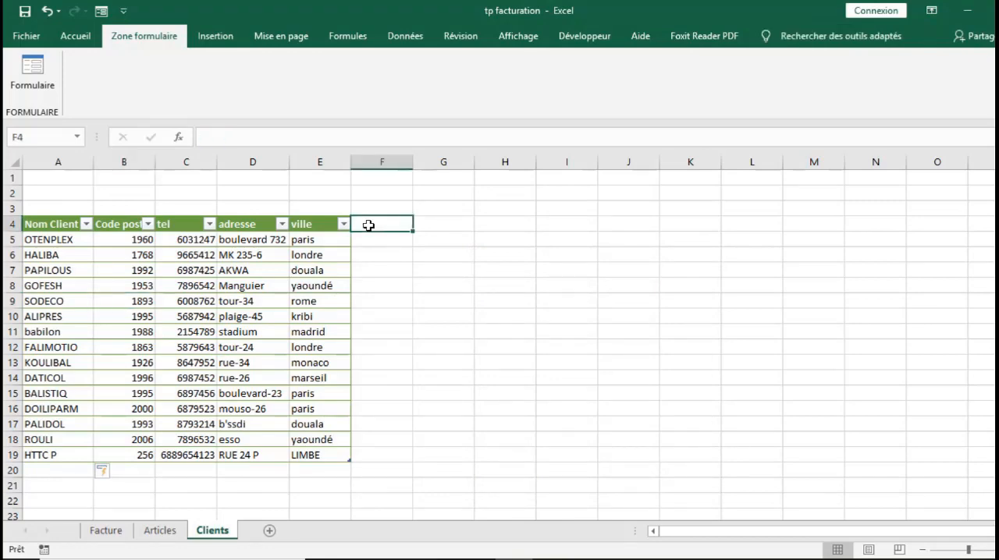
{"action": "type", "text": "Em"}
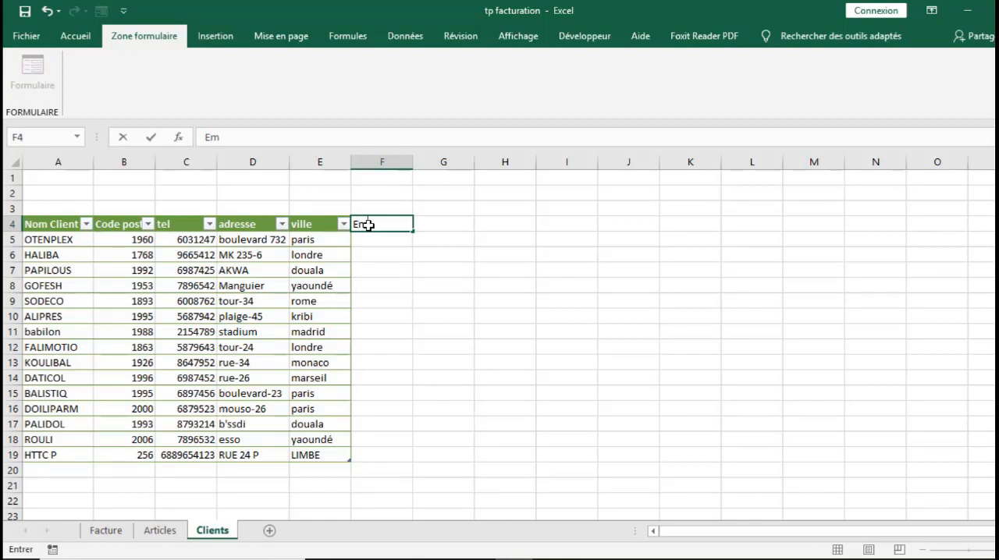
{"action": "type", "text": "ail"}
{"action": "key", "text": "Return"}
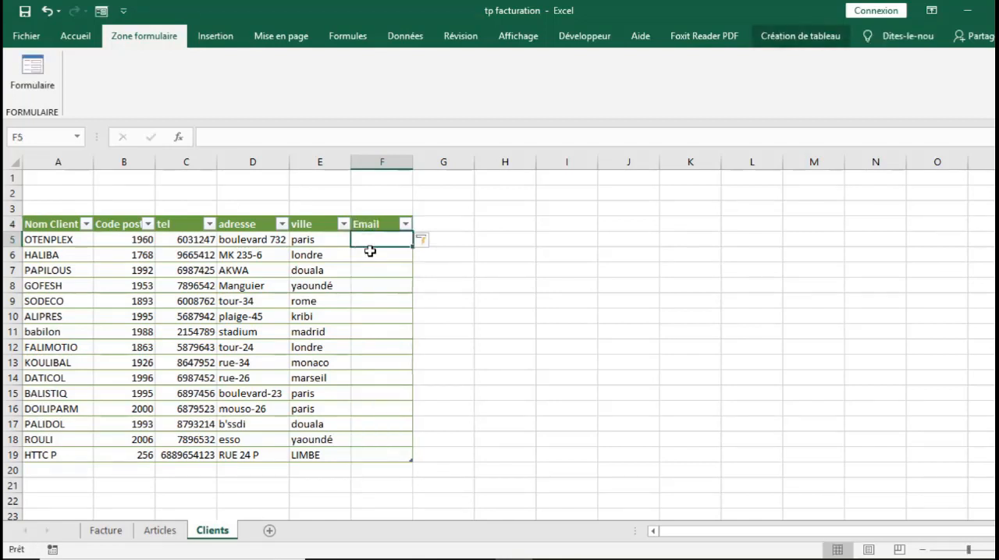
- Reopen the Clients data form and fill in the e-mail address of the first record, OTENPLEX
{"action": "left_click", "coordinate": [23, 76]}
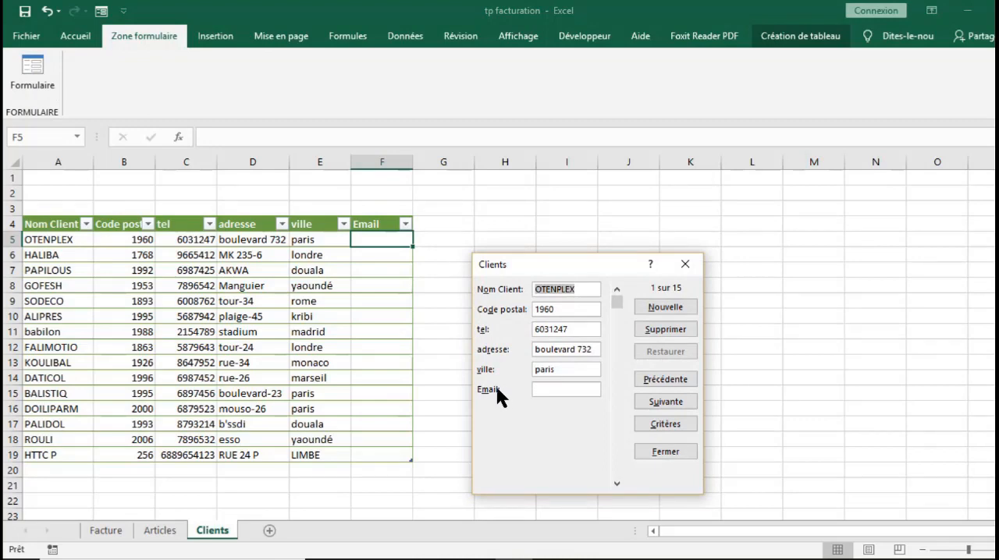
{"action": "left_click", "coordinate": [545, 390]}
{"action": "type", "text": "at"}
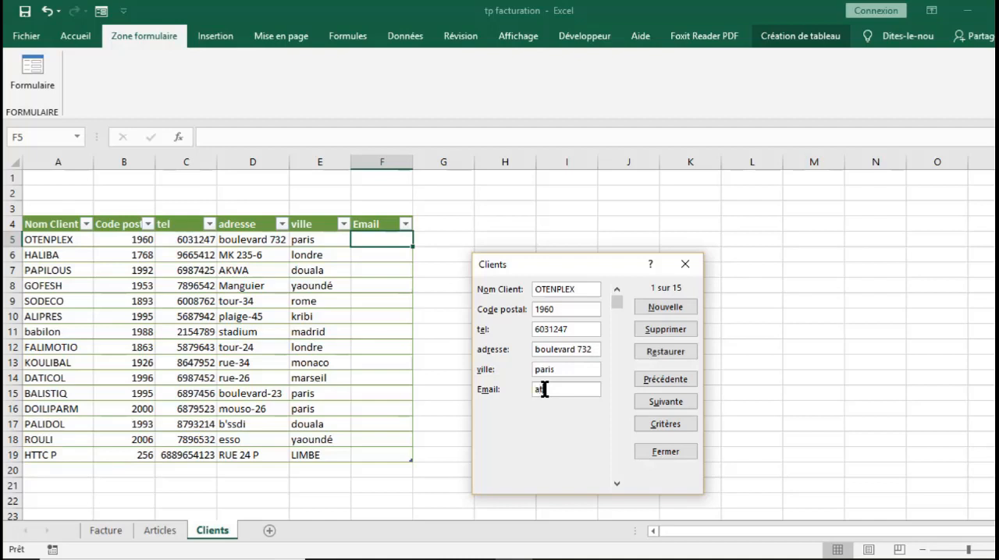
{"action": "key", "text": "BackSpace"}
{"action": "key", "text": "BackSpace"}
{"action": "key", "text": "Return"}
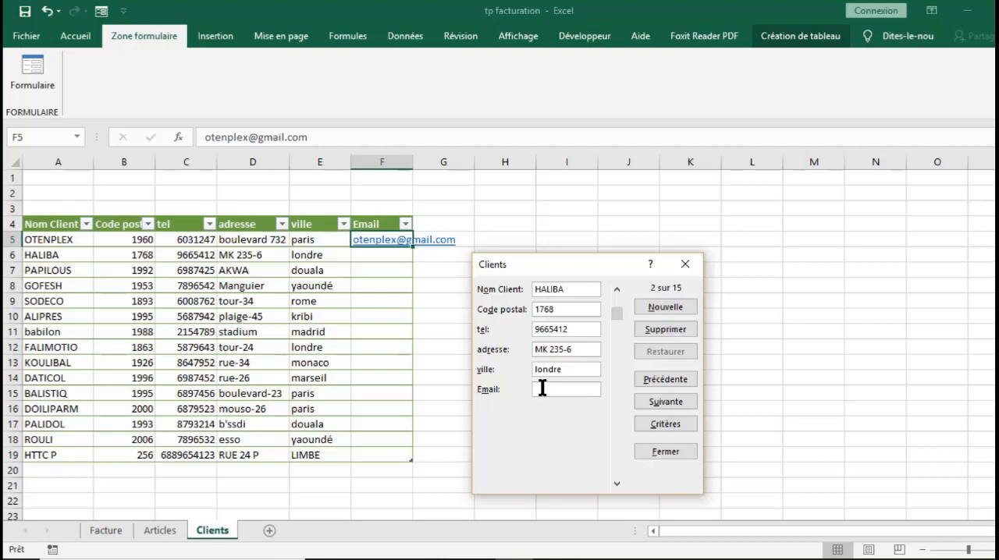
- Browse forward and backward through the client records in the data form
{"action": "key", "text": "Down"}
{"action": "key", "text": "Down"}
{"action": "key", "text": "Down"}
{"action": "key", "text": "Down"}
{"action": "key", "text": "Down"}
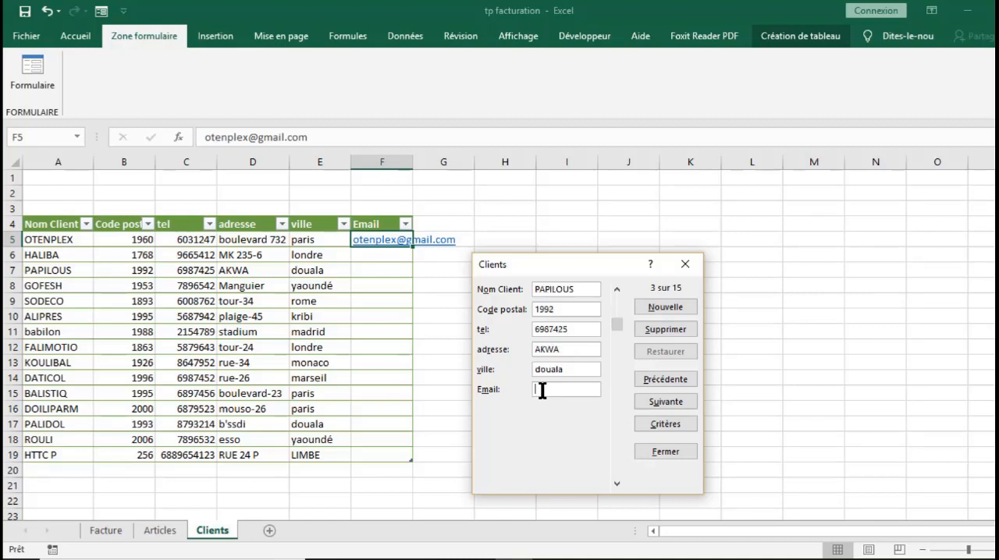
{"action": "key", "text": "Down"}
{"action": "key", "text": "Down"}
{"action": "key", "text": "Down"}
{"action": "key", "text": "Down"}
{"action": "key", "text": "Down"}
{"action": "key", "text": "Down"}
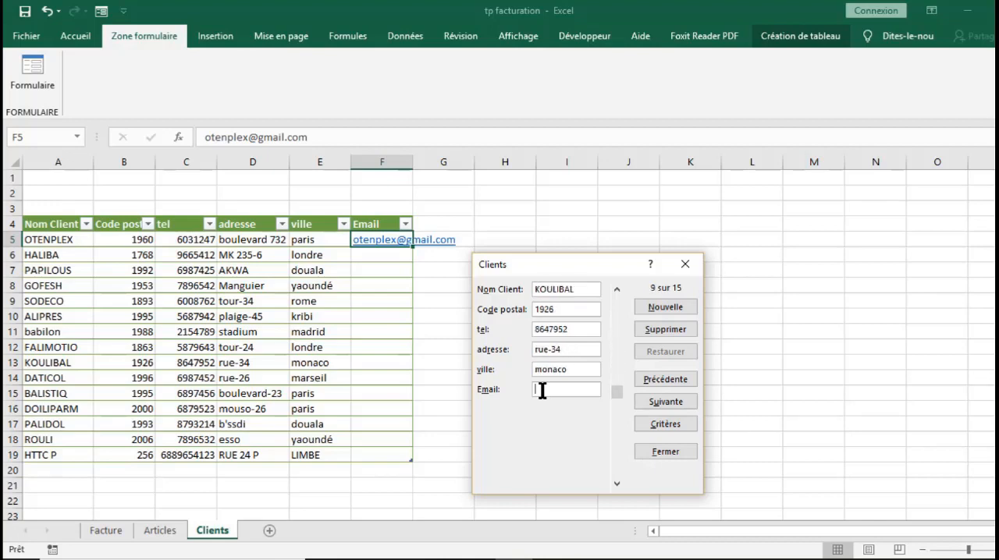
{"action": "key", "text": "Down"}
{"action": "key", "text": "Down"}
{"action": "key", "text": "Down"}
{"action": "key", "text": "Down"}
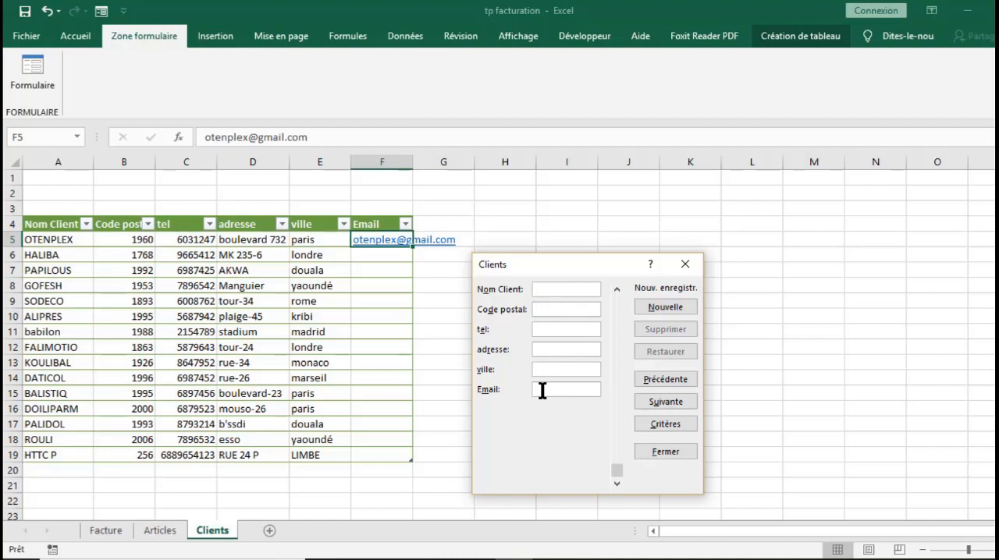
{"action": "key", "text": "Up"}
{"action": "key", "text": "Up"}
{"action": "key", "text": "Up"}
{"action": "key", "text": "Up"}
{"action": "key", "text": "Up"}
{"action": "key", "text": "Up"}
{"action": "key", "text": "Up"}
{"action": "key", "text": "Up"}
{"action": "key", "text": "Up"}
{"action": "key", "text": "Up"}
{"action": "key", "text": "Up"}
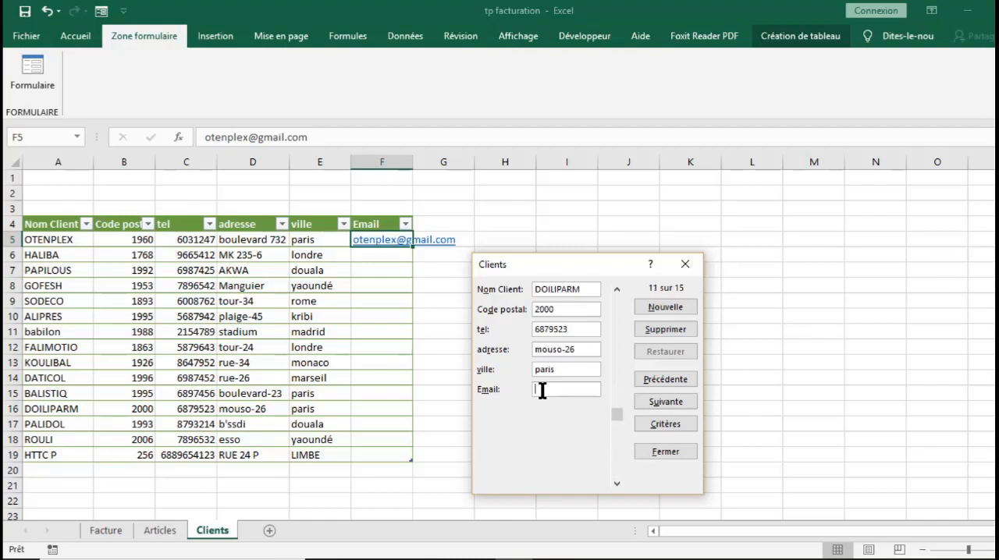
{"action": "key", "text": "Up"}
{"action": "key", "text": "Up"}
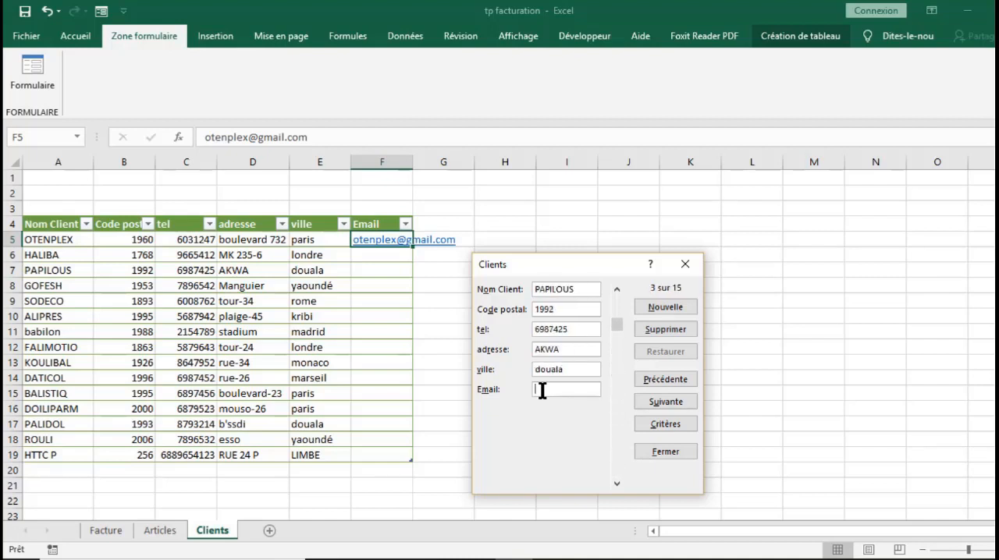
{"action": "left_click", "coordinate": [659, 396]}
{"action": "left_click", "coordinate": [662, 400]}
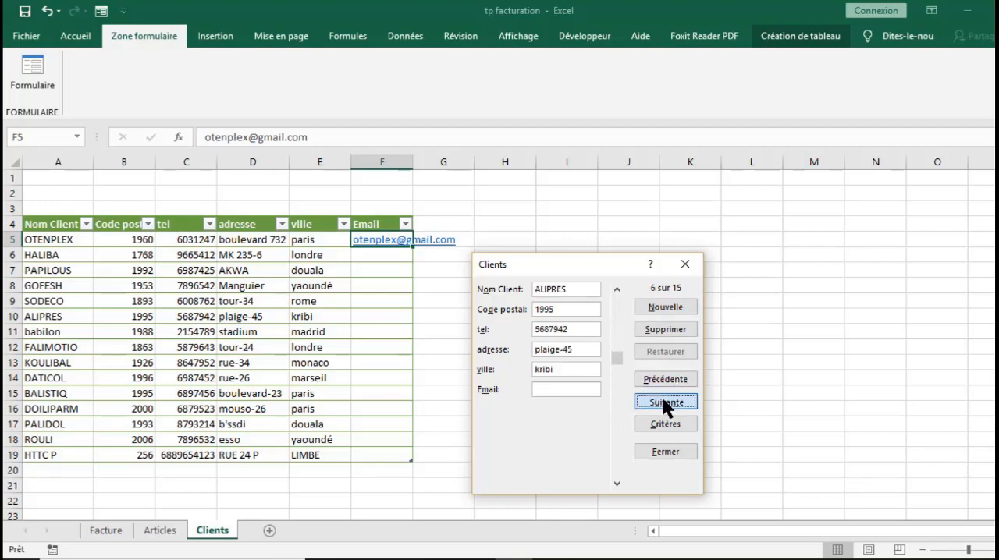
- Search the Clients records in the data form using the client name criterion "pa"
{"action": "left_click", "coordinate": [662, 399]}
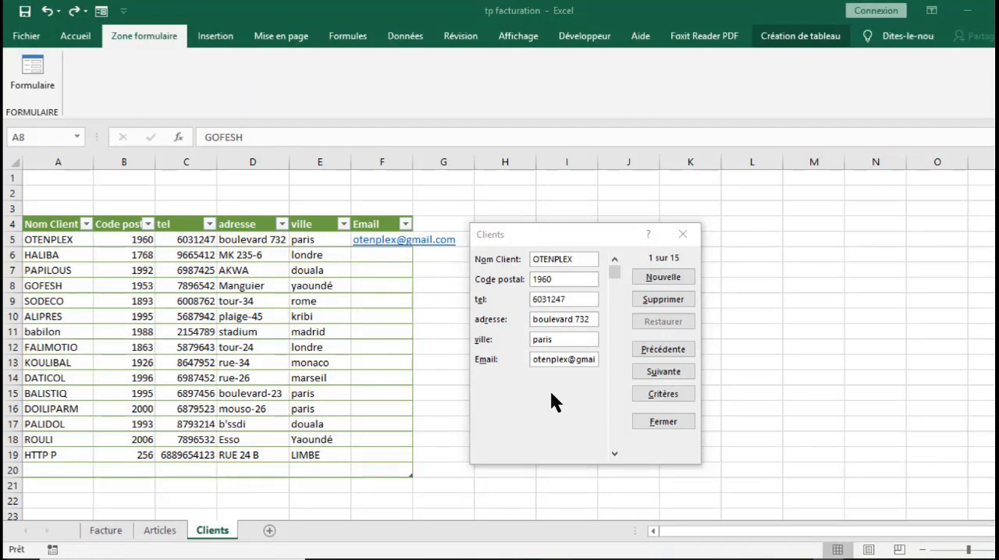
{"action": "left_click", "coordinate": [651, 390]}
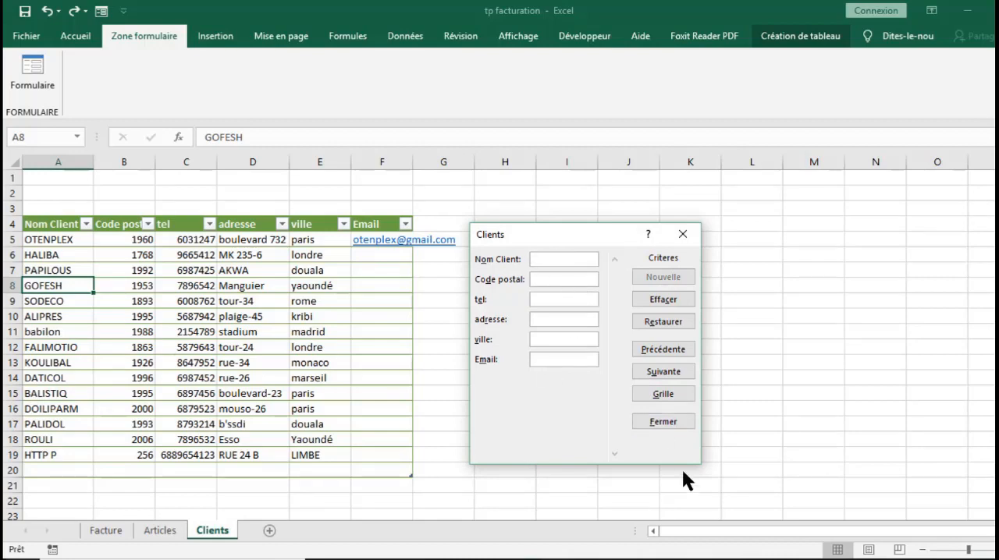
{"action": "left_click", "coordinate": [659, 386]}
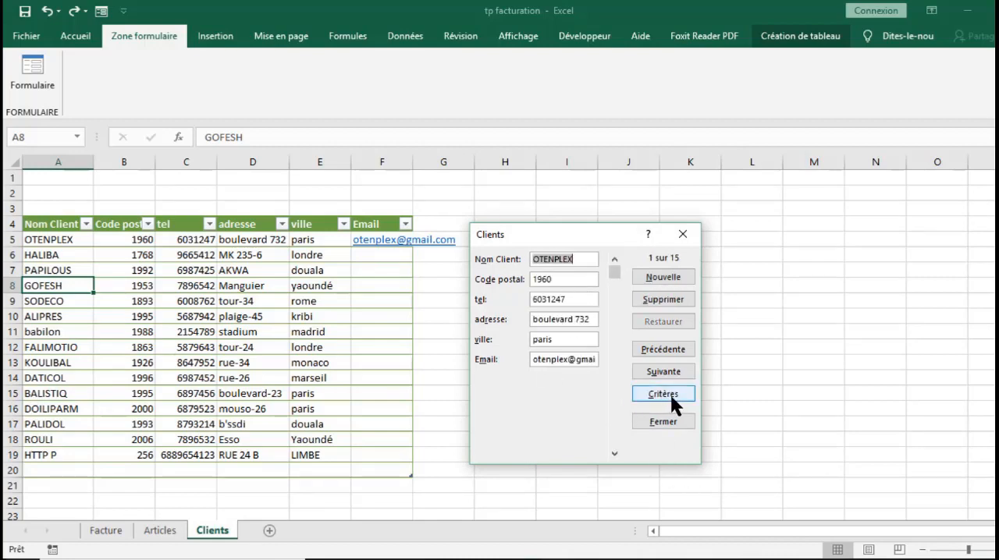
{"action": "left_click", "coordinate": [665, 392]}
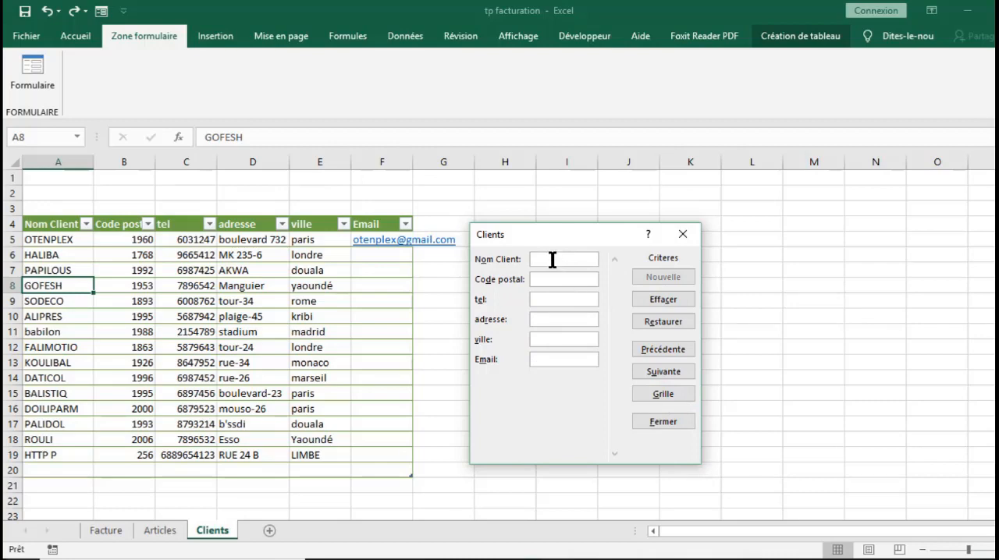
{"action": "type", "text": "pa"}
{"action": "key", "text": "Return"}
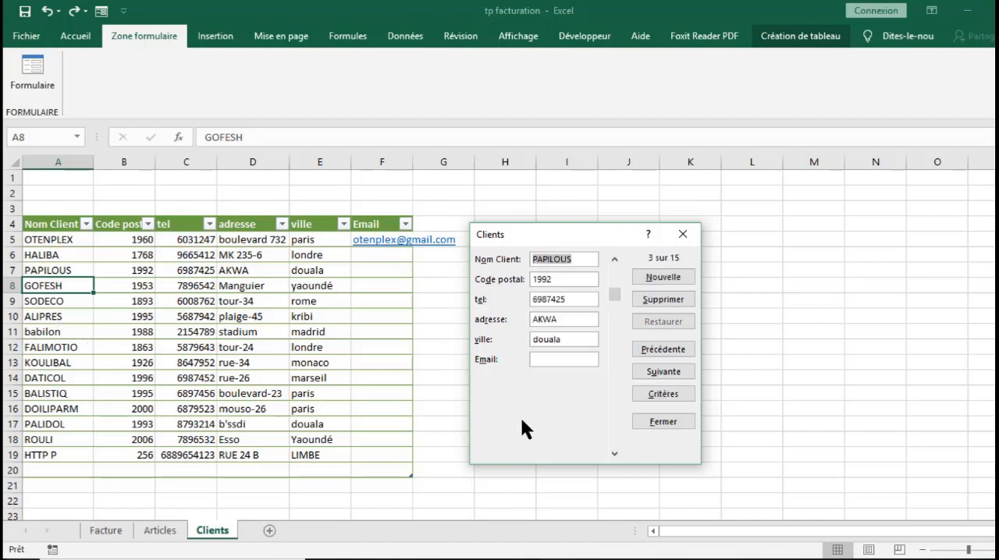
- Find the client record matching the name criterion "doil", delete it and close the data form
{"action": "left_click", "coordinate": [655, 389]}
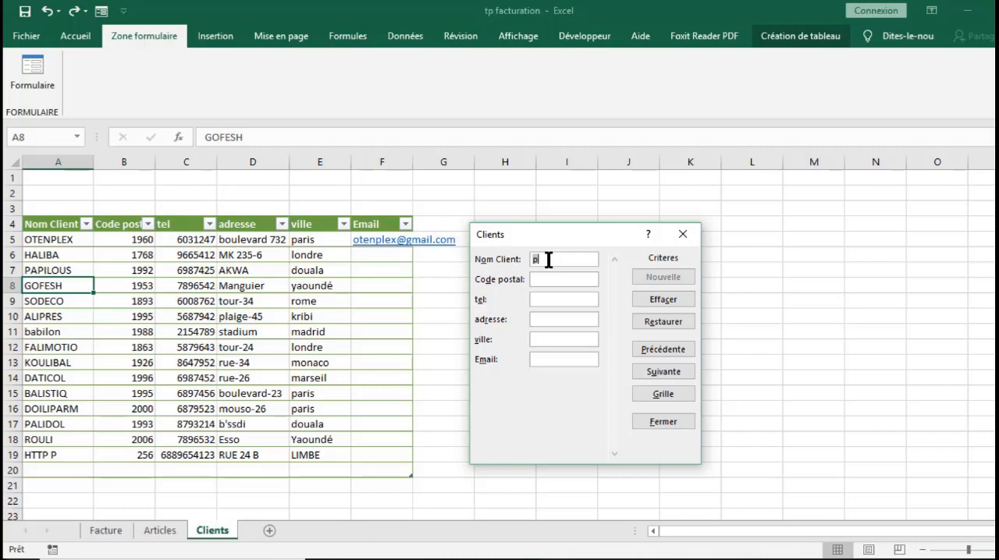
{"action": "type", "text": "doili"}
{"action": "key", "text": "Return"}
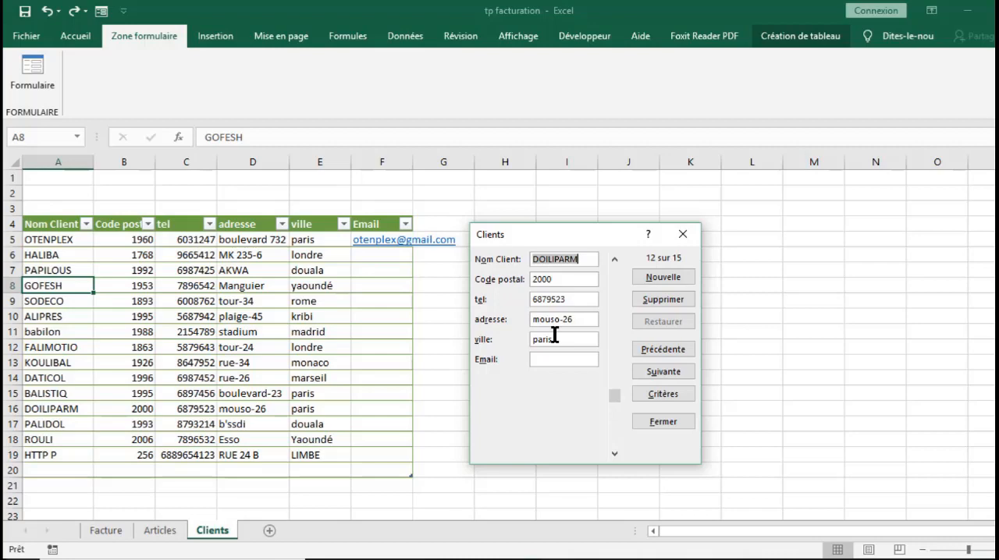
{"action": "left_click", "coordinate": [654, 300]}
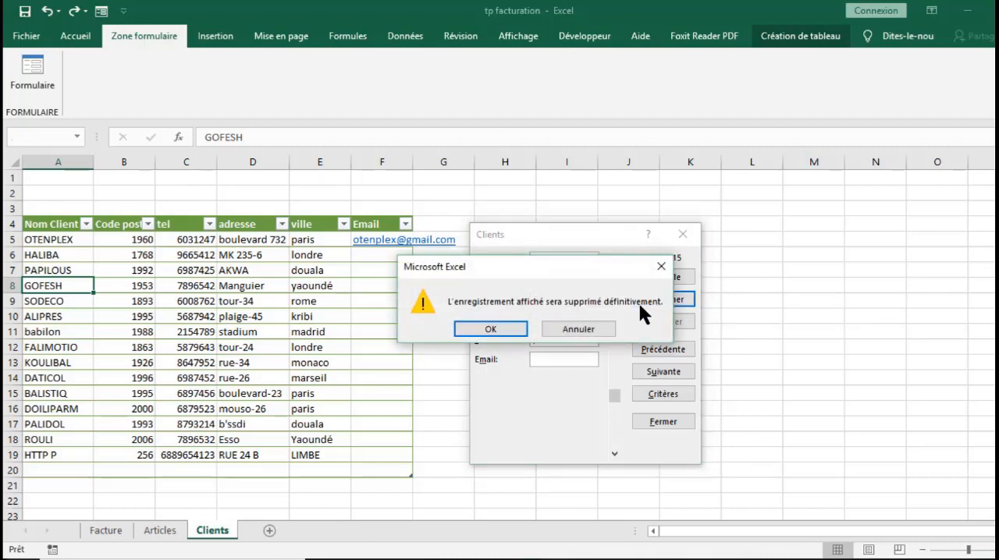
{"action": "left_click", "coordinate": [512, 328]}
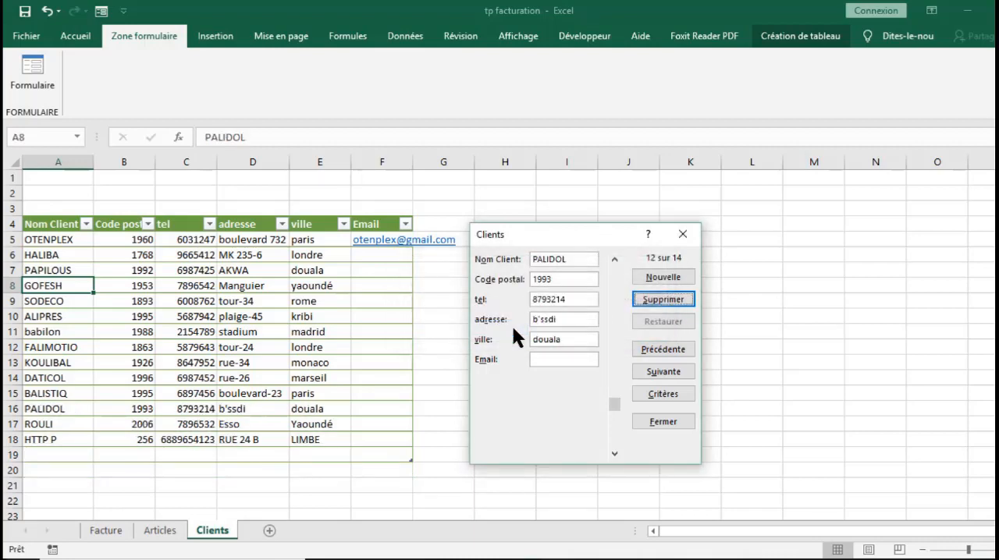
{"action": "left_click", "coordinate": [682, 234]}
- Enter the headings NOM in cell J5 and PAYS in cell K5 of the Clients sheet
{"action": "left_click", "coordinate": [560, 305]}
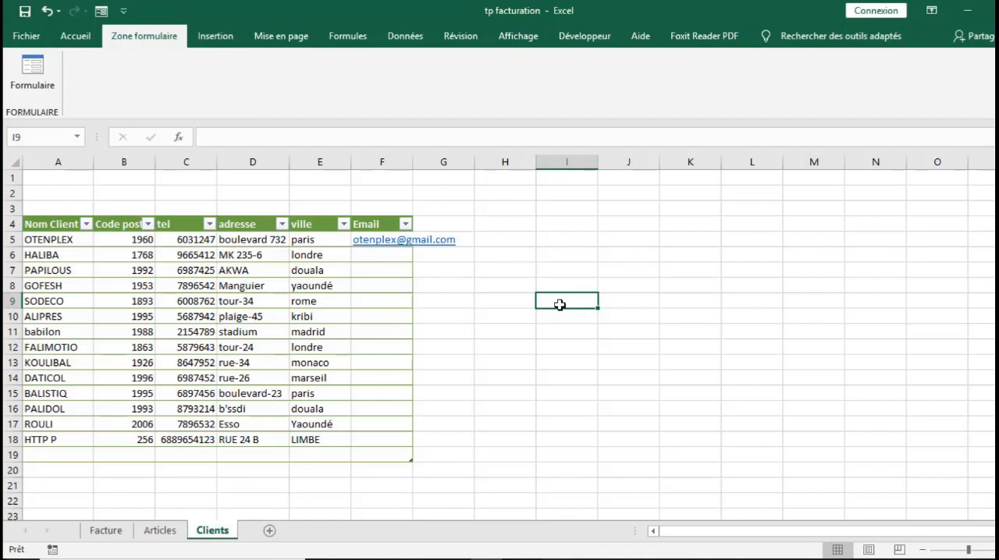
{"action": "left_click", "coordinate": [619, 237]}
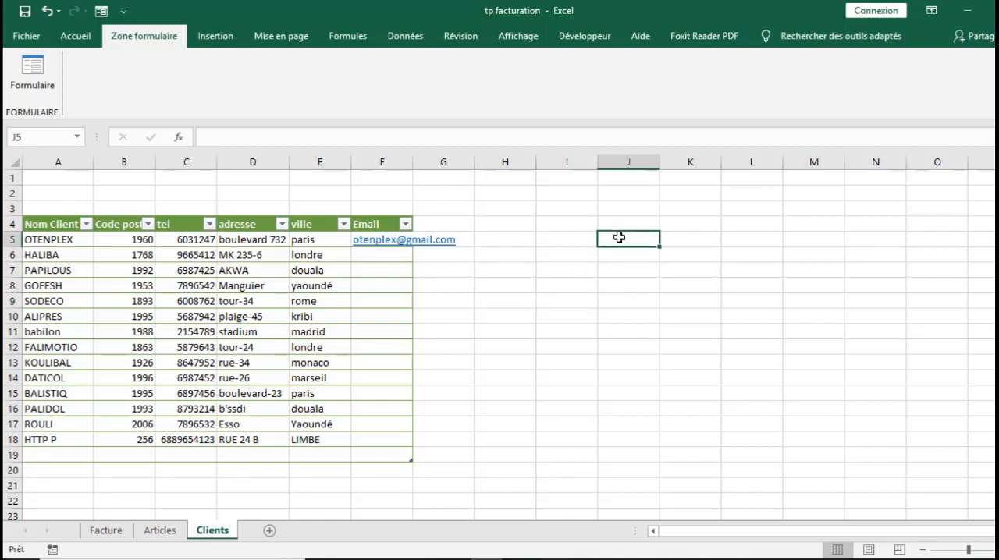
{"action": "type", "text": "NO"}
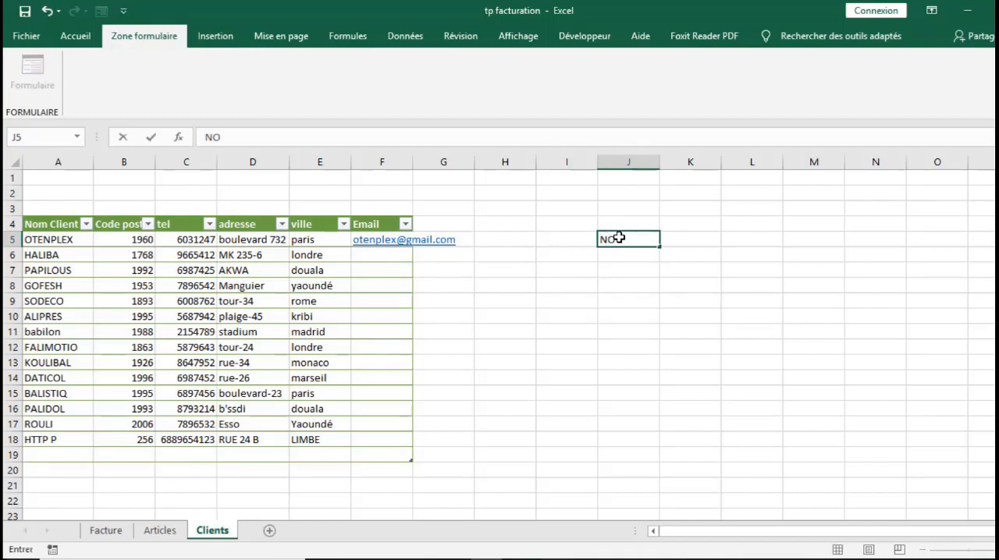
{"action": "type", "text": "M"}
{"action": "key", "text": "Tab"}
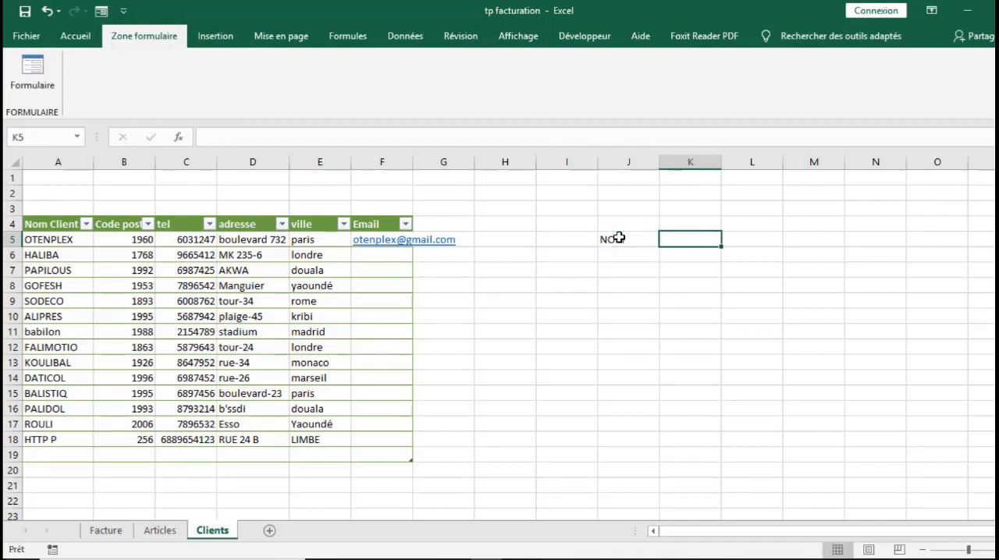
{"action": "type", "text": "P"}
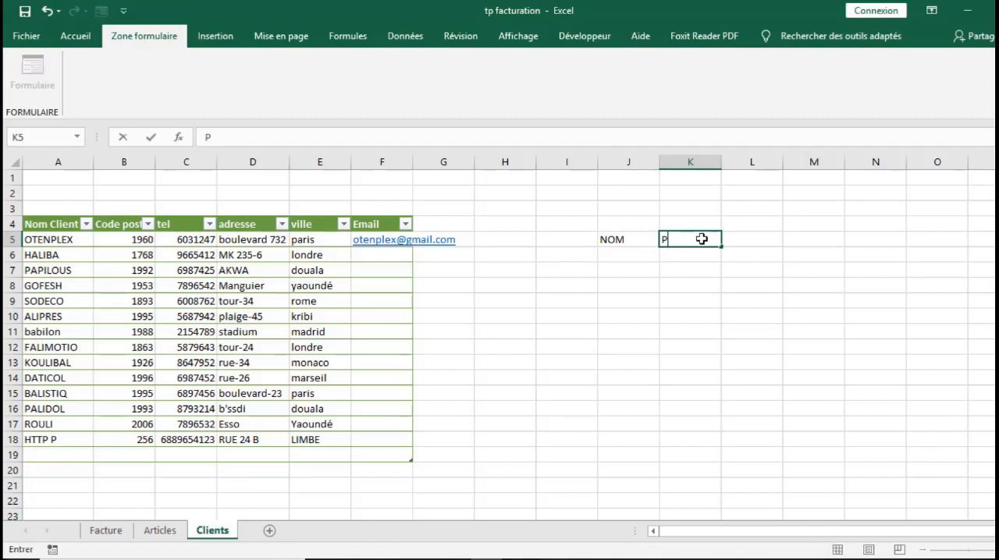
{"action": "type", "text": "AYS"}
{"action": "key", "text": "Return"}
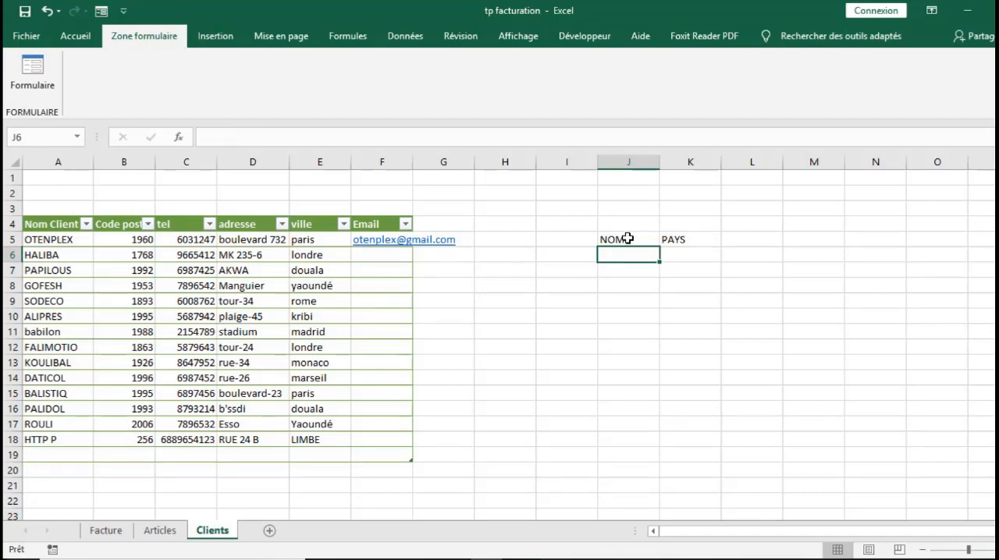
- Open a data form for the headings in J5:K5, accepting the first row as column labels, and close it
{"action": "left_click_drag", "start_coordinate": [632, 239], "coordinate": [669, 240]}
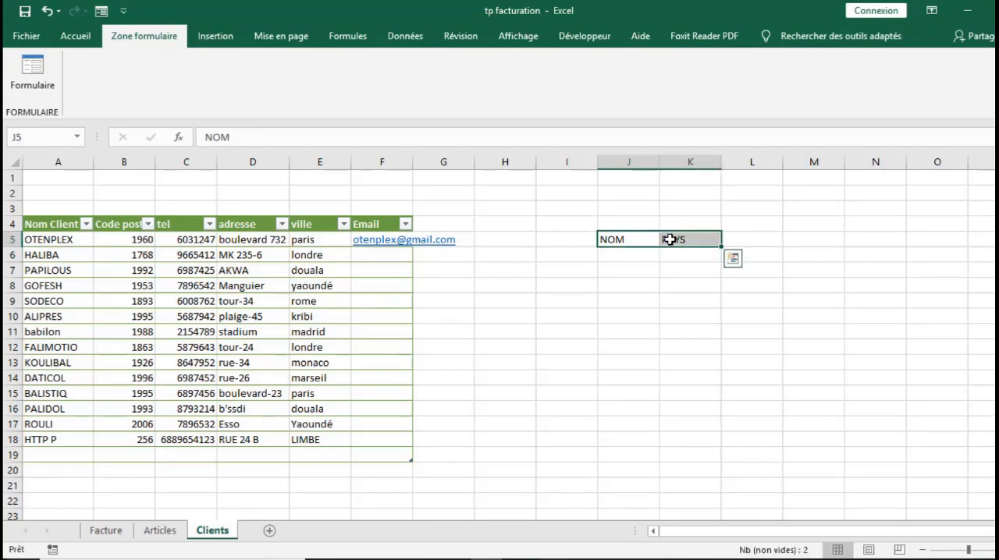
{"action": "left_click", "coordinate": [39, 68]}
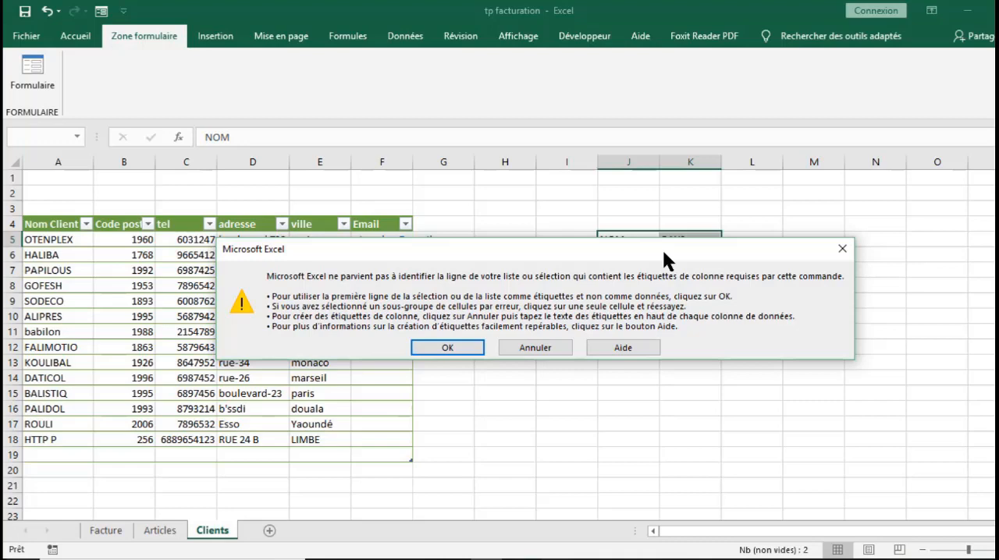
{"action": "left_click", "coordinate": [442, 344]}
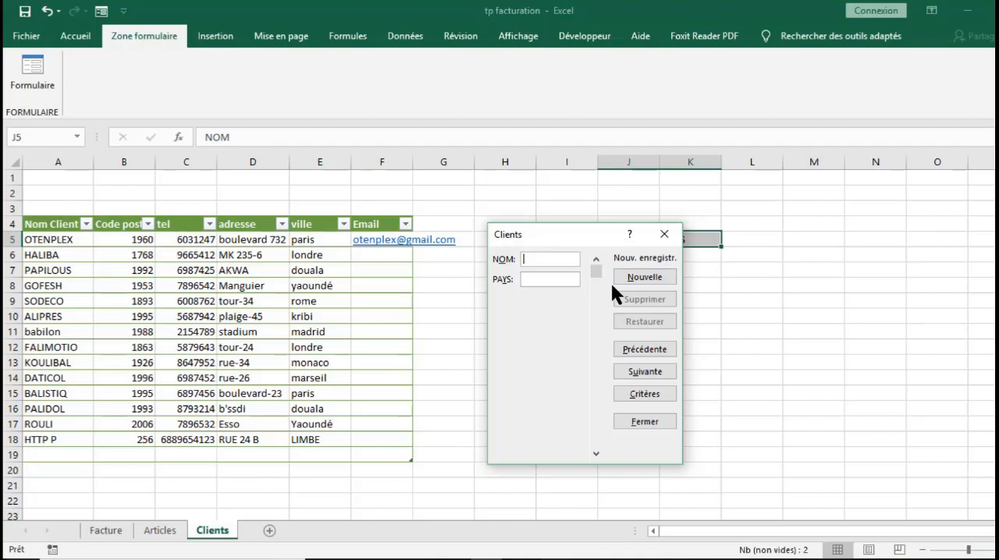
{"action": "left_click", "coordinate": [664, 235]}
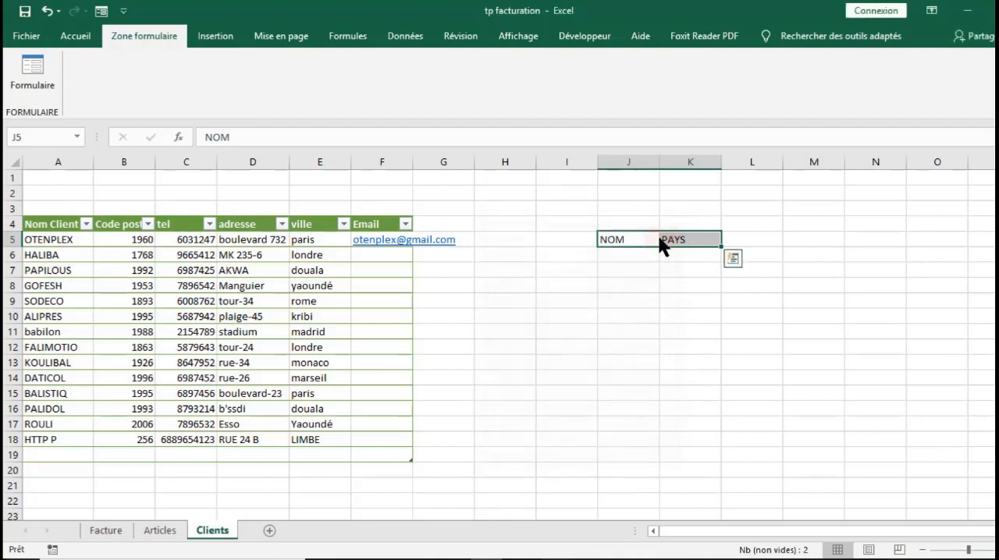
- Open the data form for the Articles sheet's table and add a new record with article code TC011
{"action": "left_click", "coordinate": [166, 533]}
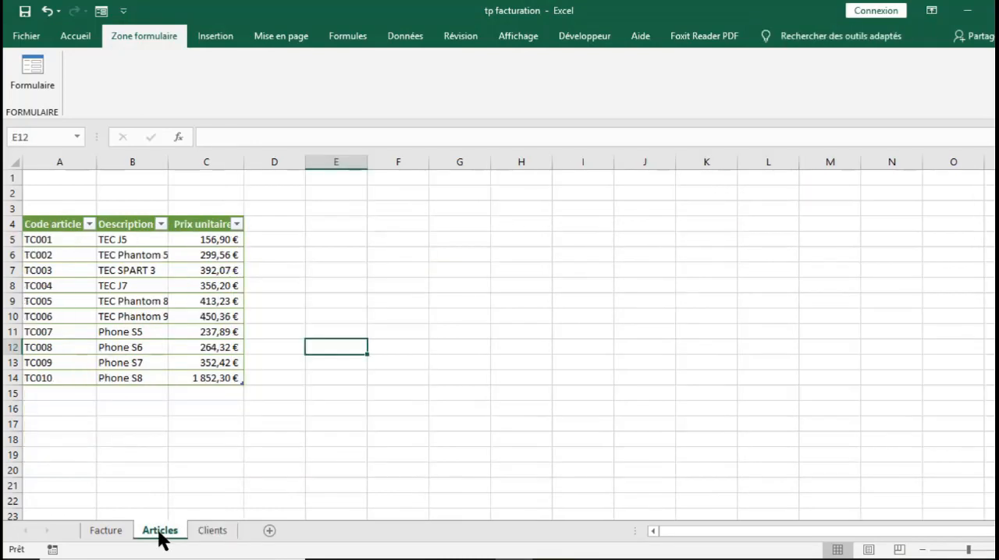
{"action": "left_click", "coordinate": [129, 311]}
{"action": "left_click", "coordinate": [30, 83]}
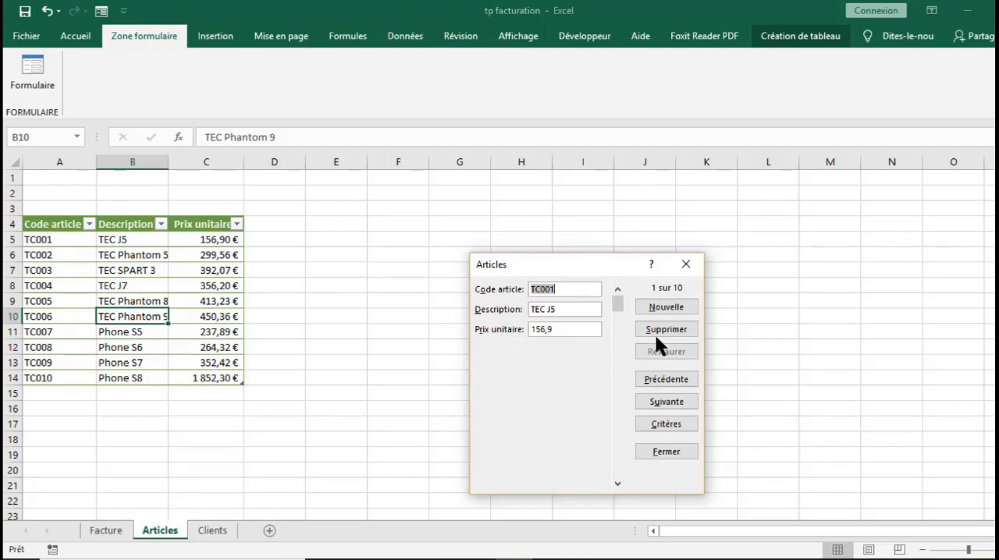
{"action": "left_click", "coordinate": [680, 310]}
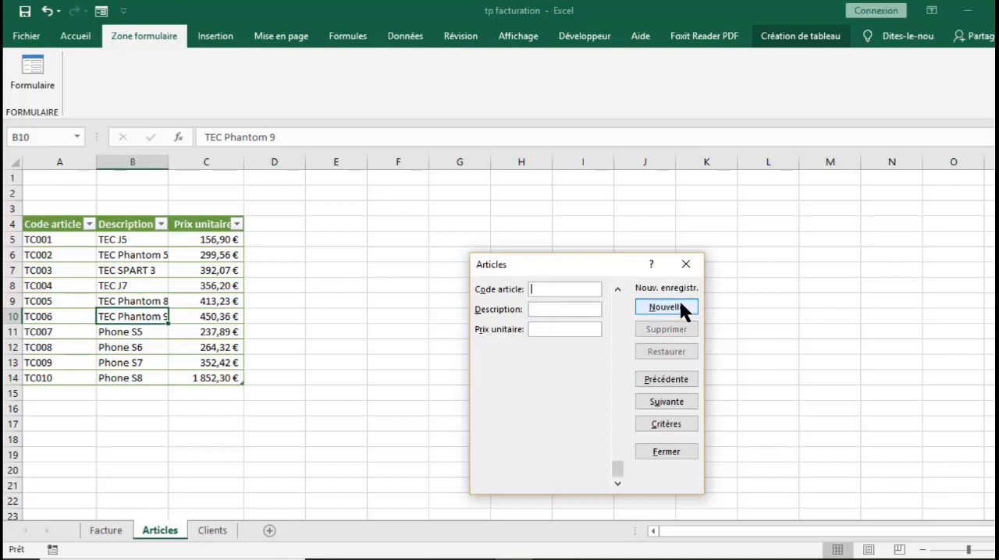
{"action": "type", "text": "TC011"}
{"action": "left_click", "coordinate": [681, 305]}
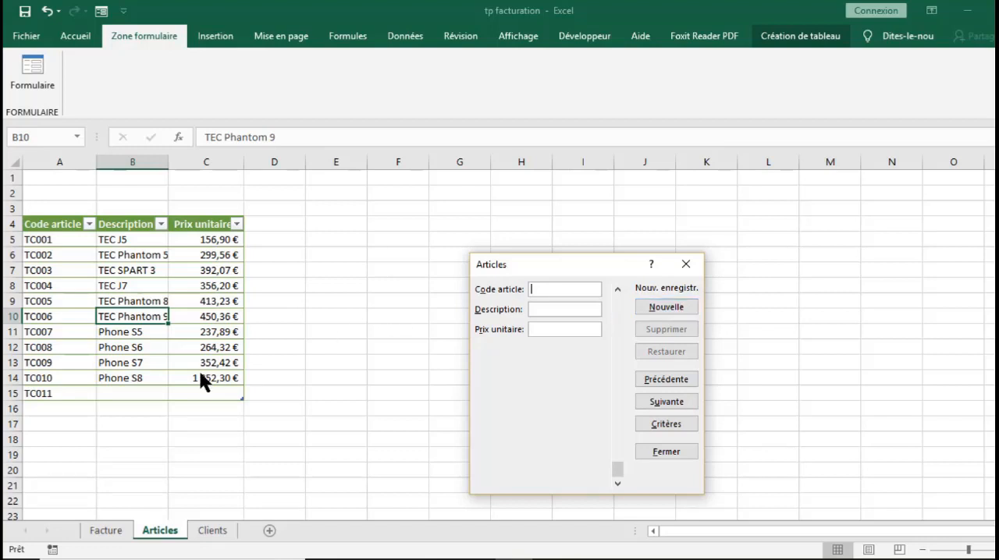
- Go back to record TC011, enter the description Phone S9 and unit price 2000, save it and close the form
{"action": "left_click", "coordinate": [664, 379]}
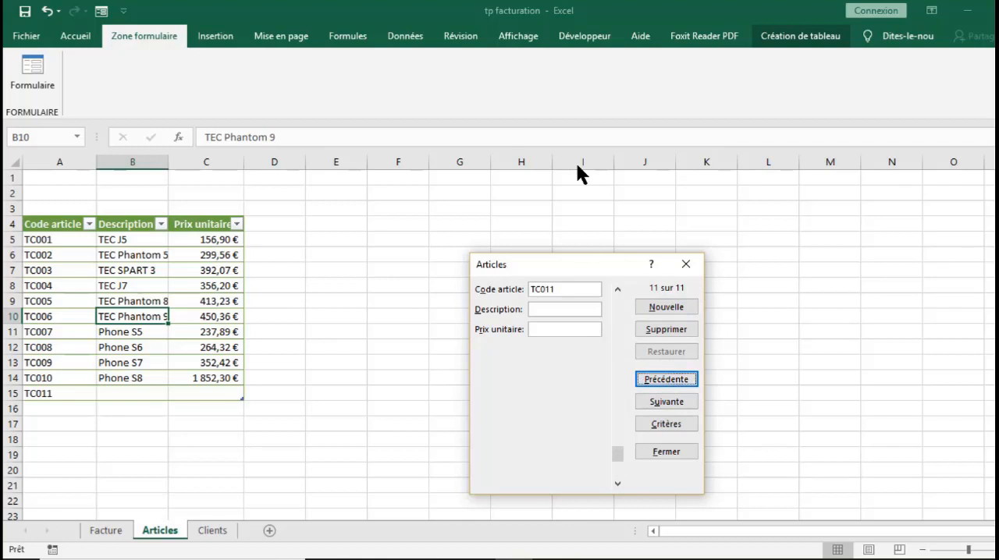
{"action": "key", "text": "Tab"}
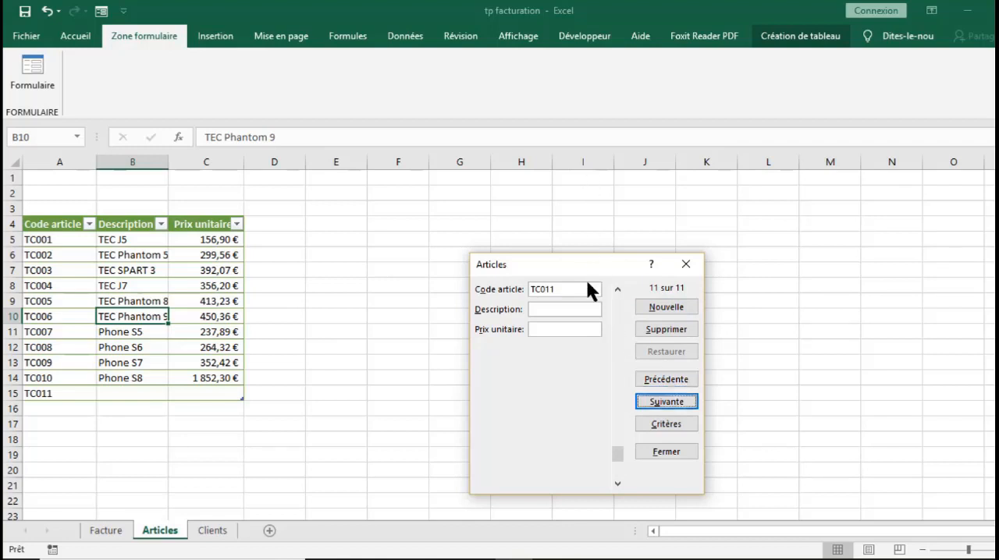
{"action": "left_click", "coordinate": [577, 308]}
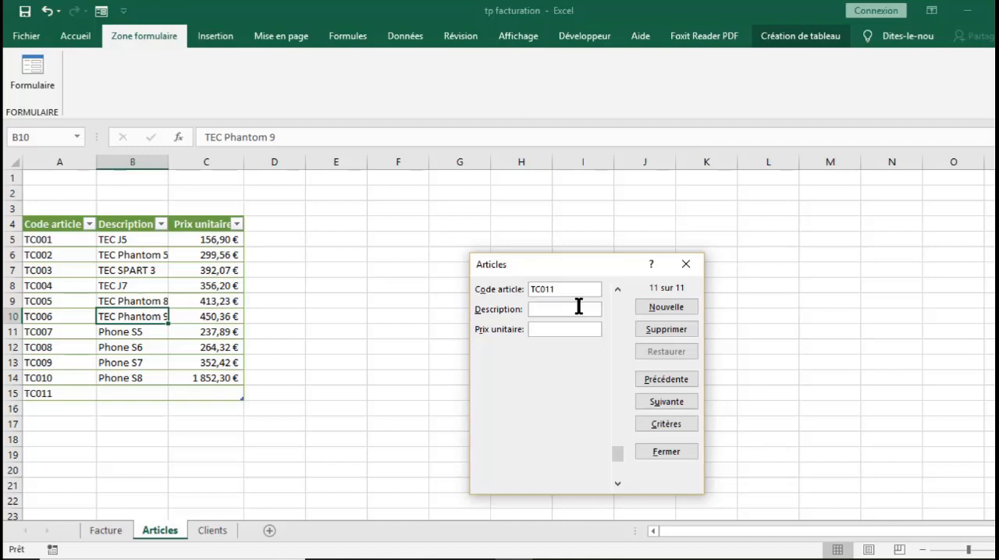
{"action": "type", "text": "PH"}
{"action": "key", "text": "BackSpace"}
{"action": "type", "text": "hone S9"}
{"action": "key", "text": "Tab"}
{"action": "type", "text": "2000"}
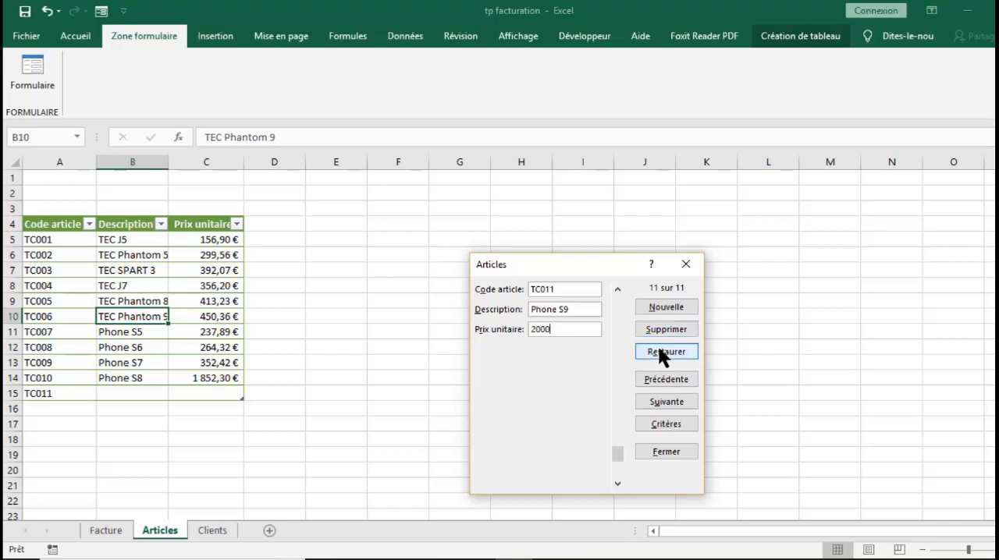
{"action": "left_click", "coordinate": [676, 400]}
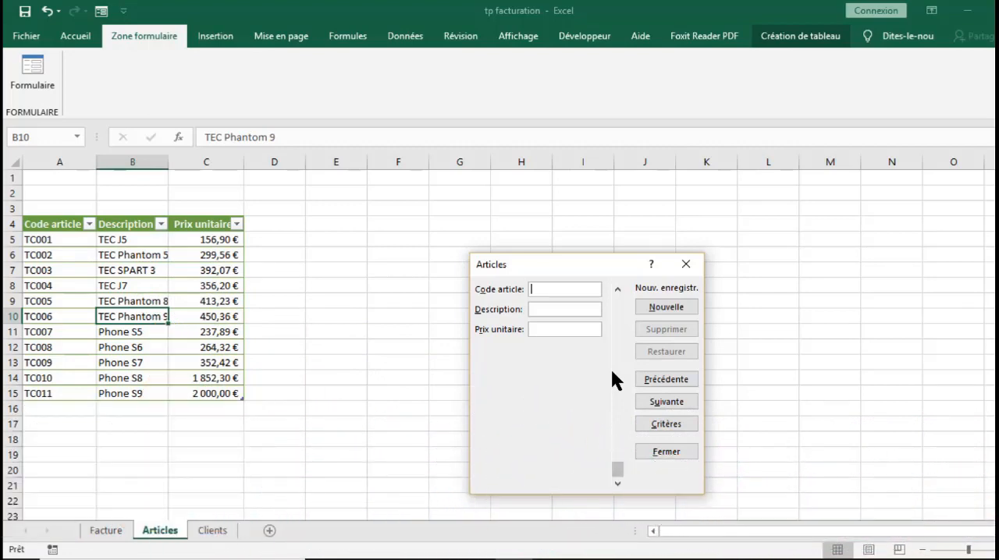
{"action": "left_click", "coordinate": [686, 264]}
- Switch to the Facture sheet and select the cell beside the FACTURE N° heading
{"action": "left_click", "coordinate": [106, 532]}
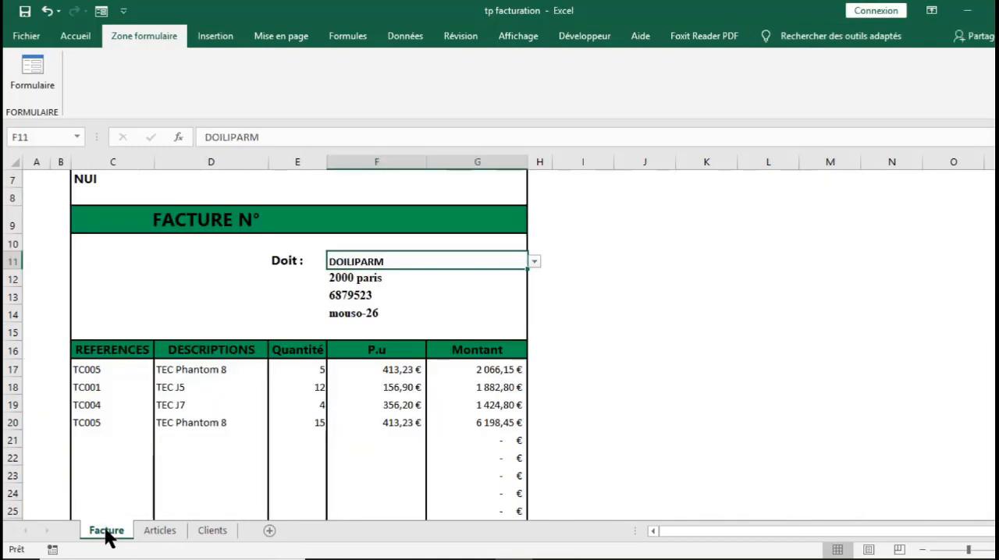
{"action": "left_click", "coordinate": [277, 219]}
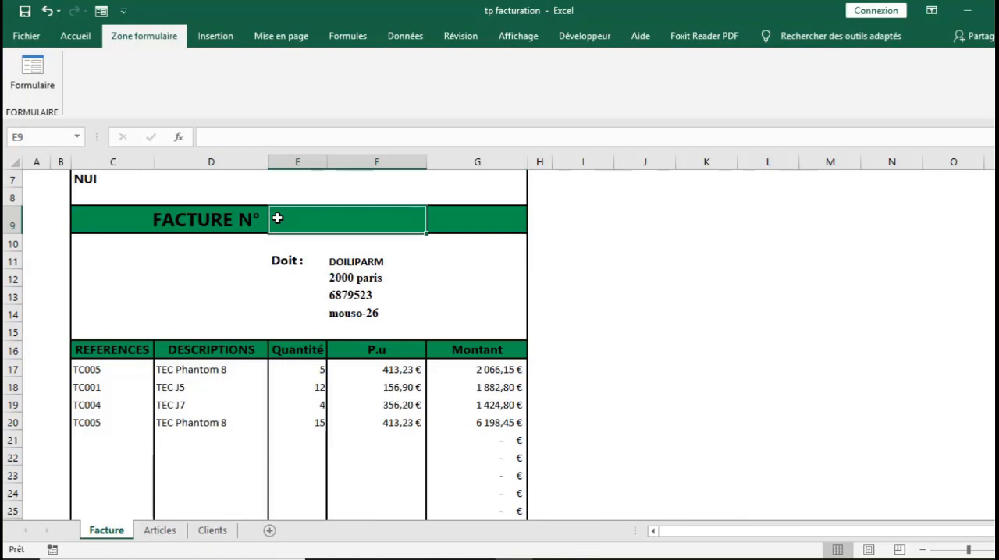